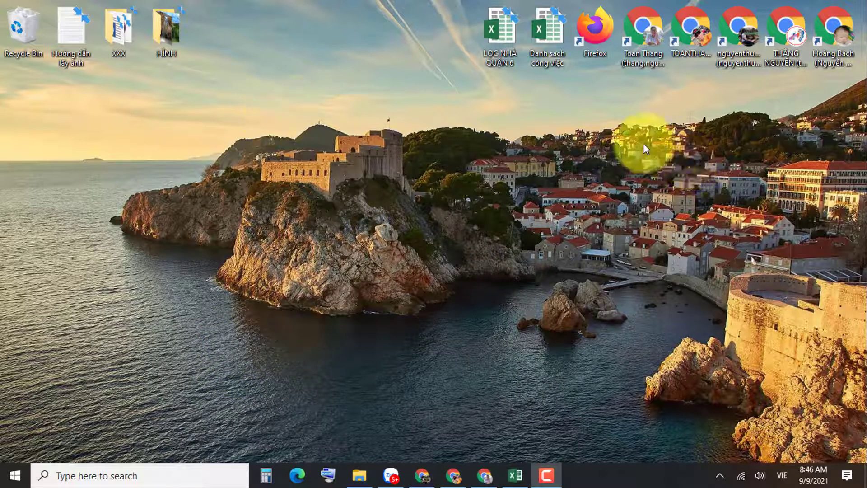
Step: Look through the sample landscape pictures in the desktop folder HÌNH, starting with picture 7, and close the viewer and folder
{"action": "double_click", "coordinate": [172, 37]}
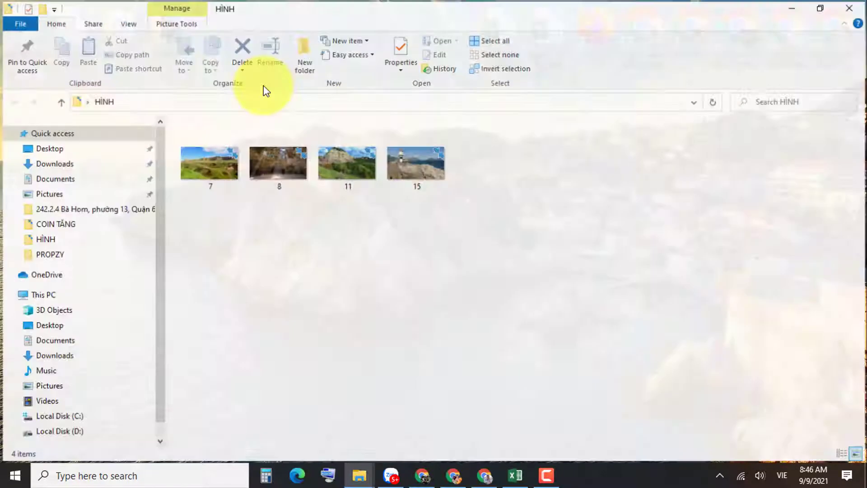
{"action": "left_click", "coordinate": [219, 158]}
{"action": "double_click", "coordinate": [218, 158]}
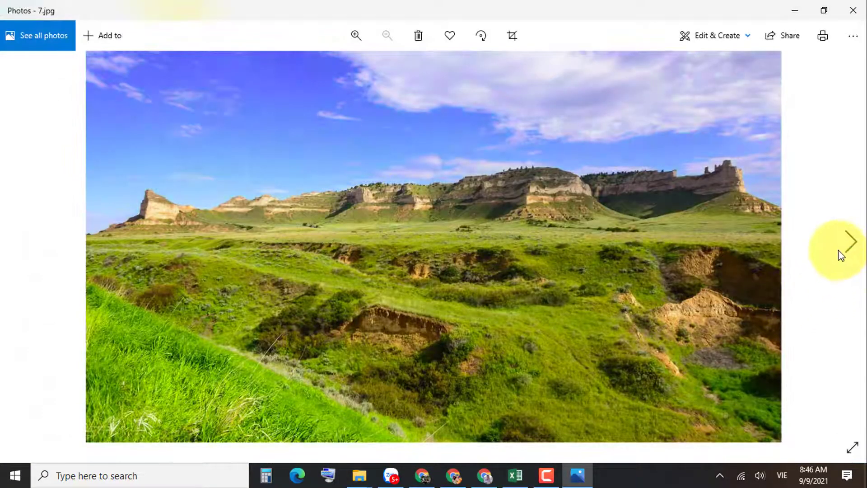
{"action": "left_click", "coordinate": [838, 251]}
{"action": "left_click", "coordinate": [838, 251]}
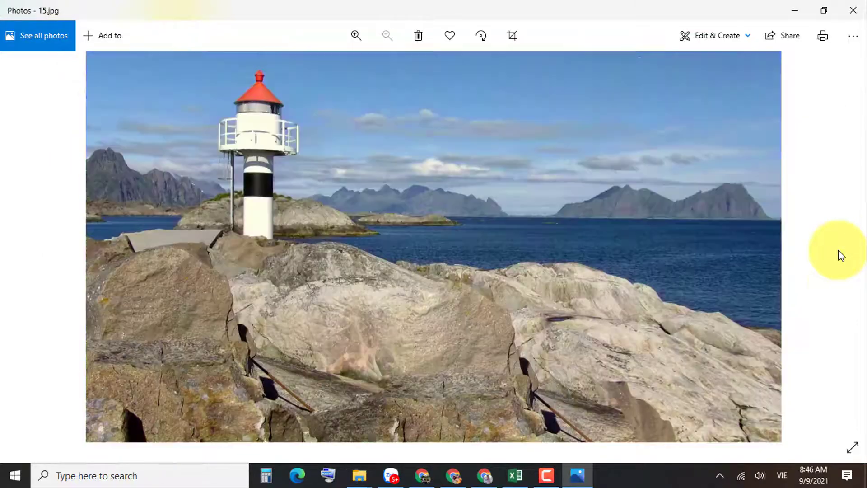
{"action": "left_click", "coordinate": [852, 10]}
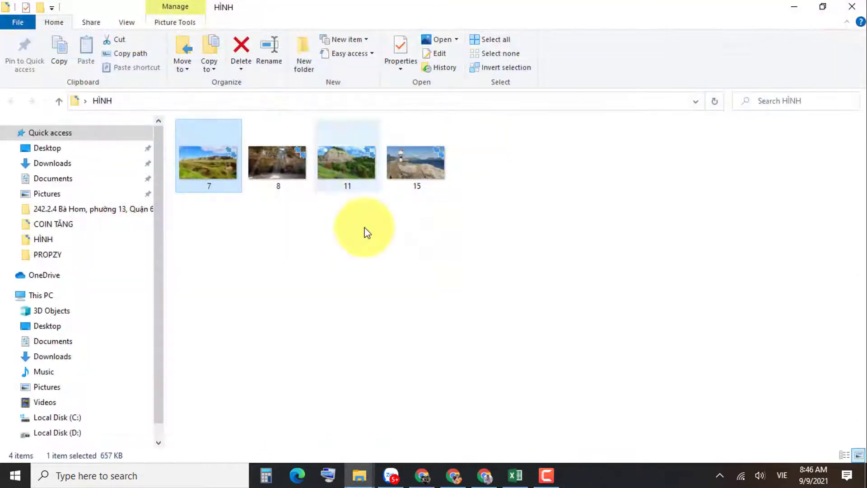
{"action": "left_click", "coordinate": [849, 9]}
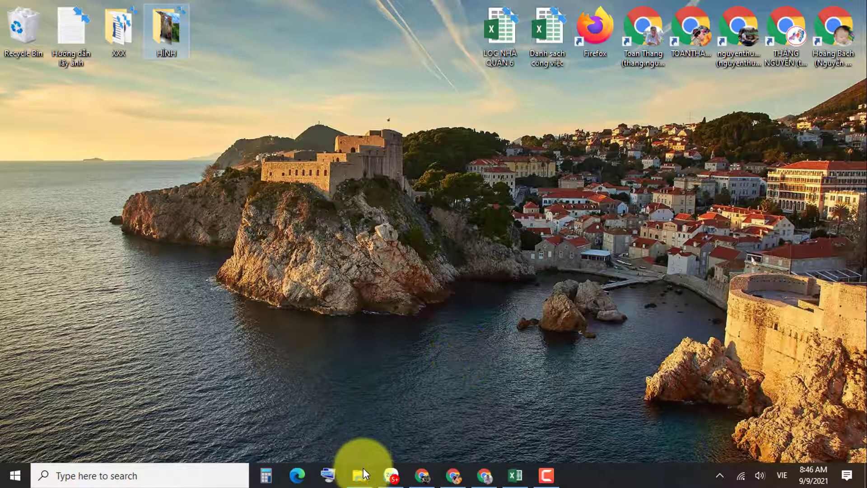
Step: Open Local Disk (C:) in File Explorer and turn on the display of hidden items
{"action": "left_click", "coordinate": [361, 481]}
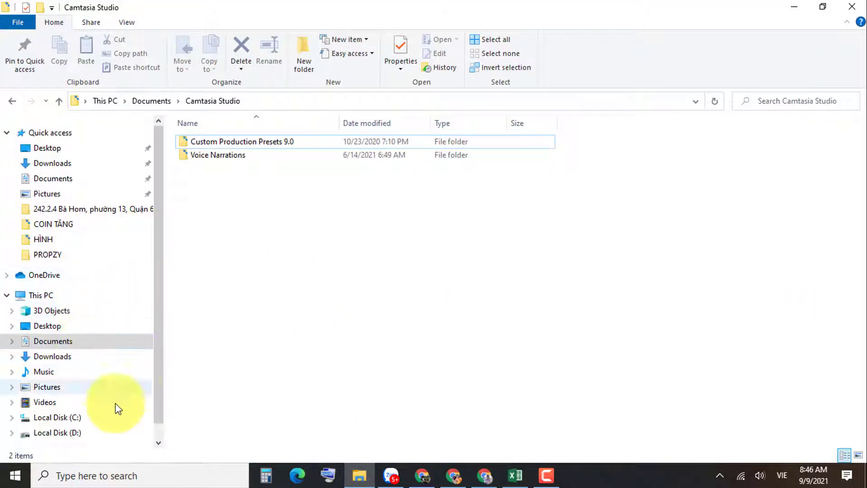
{"action": "left_click", "coordinate": [72, 419]}
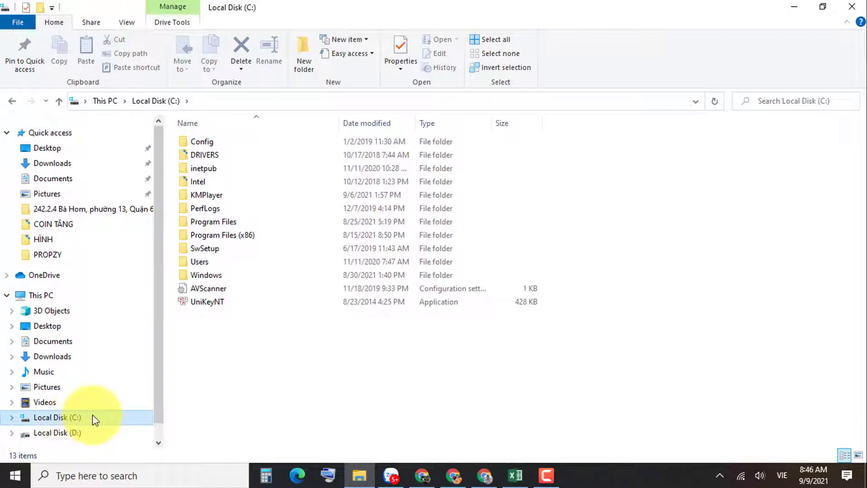
{"action": "left_click", "coordinate": [129, 22]}
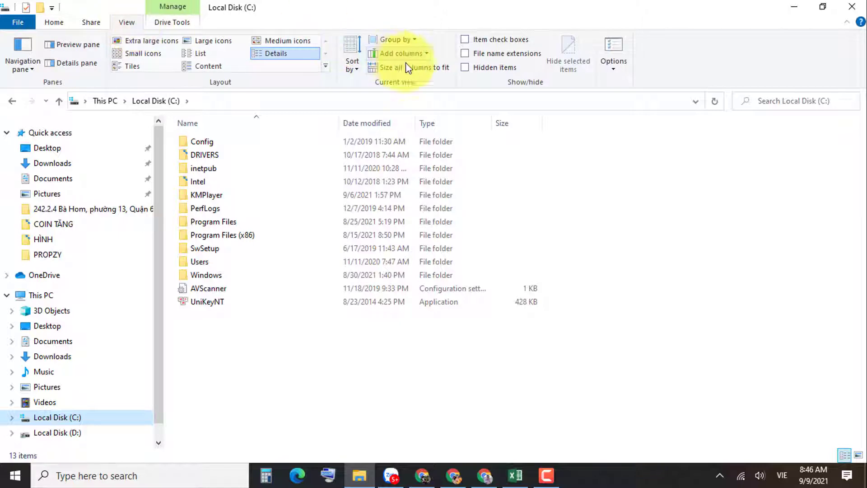
{"action": "left_click", "coordinate": [465, 68]}
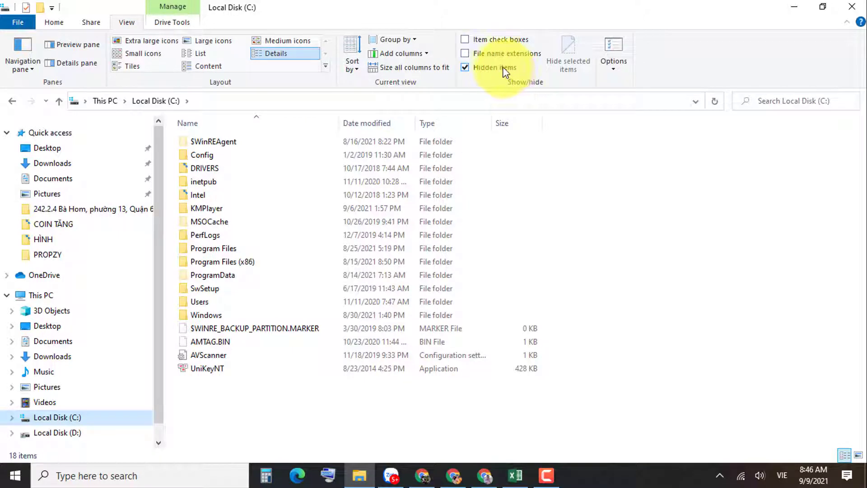
{"action": "left_click", "coordinate": [466, 67]}
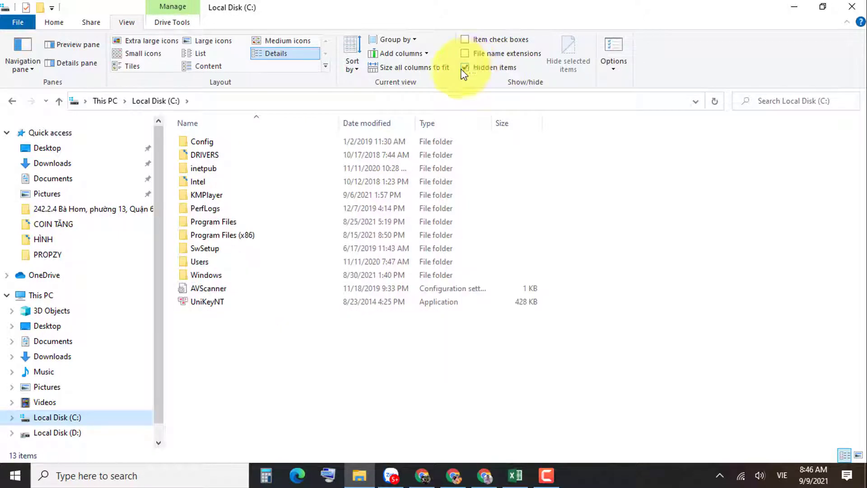
{"action": "left_click", "coordinate": [466, 67]}
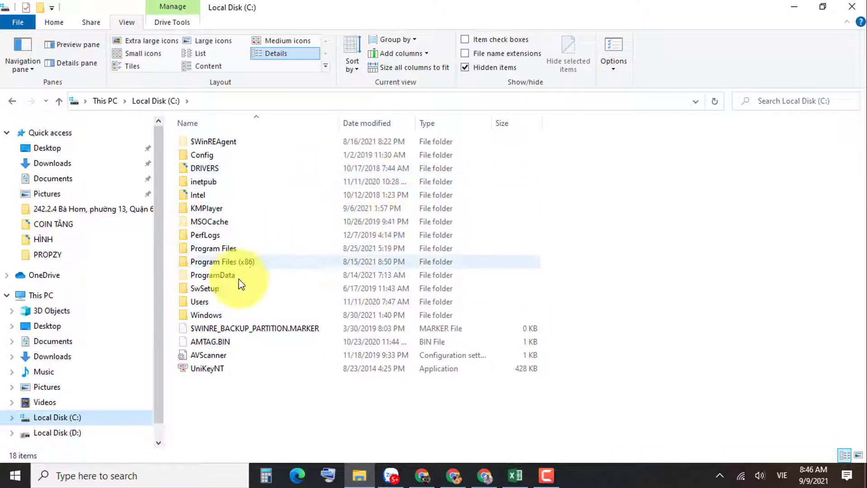
Step: Open the Users folder on drive C: and go into the ThinkPad user folder
{"action": "left_click", "coordinate": [207, 303]}
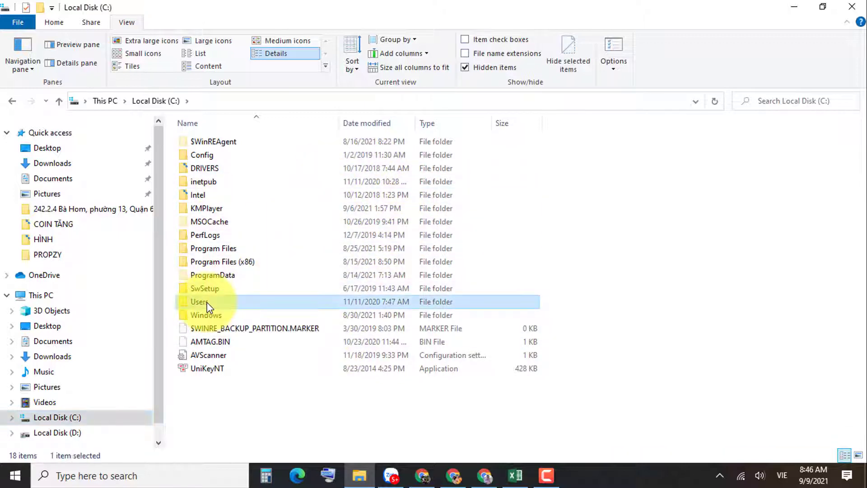
{"action": "double_click", "coordinate": [207, 303]}
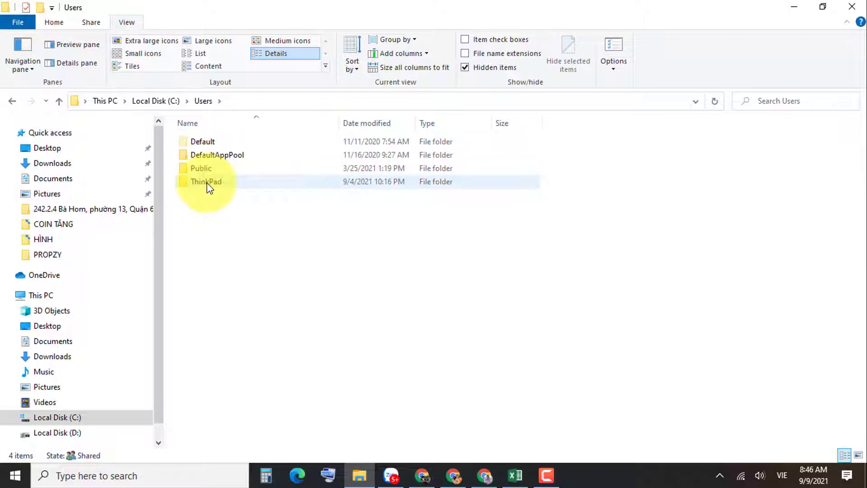
{"action": "mouse_move", "coordinate": [210, 189]}
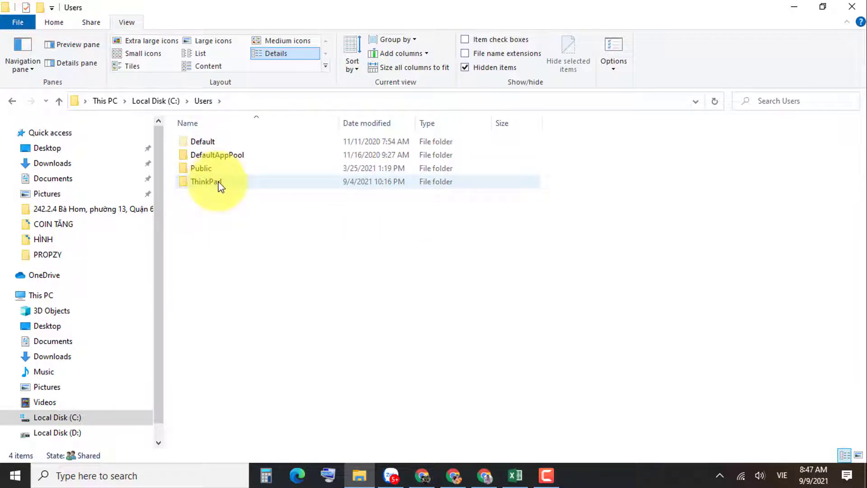
{"action": "left_click", "coordinate": [205, 183]}
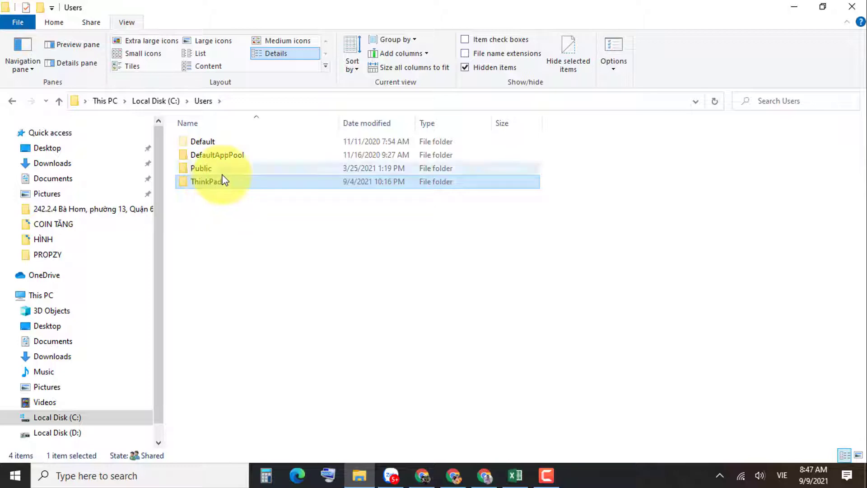
{"action": "double_click", "coordinate": [218, 181]}
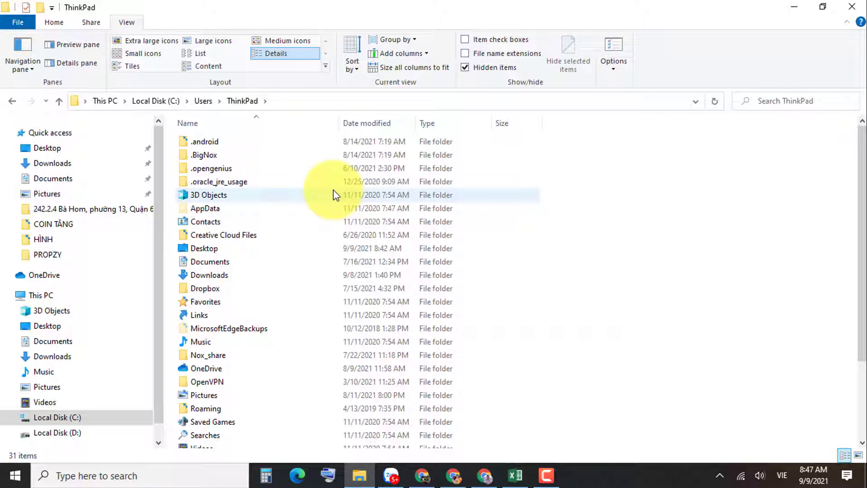
Step: Go into the hidden AppData folder of the user profile and open its Local subfolder
{"action": "scroll", "coordinate": [334, 196], "scroll_direction": "down", "scroll_amount": 2}
{"action": "scroll", "coordinate": [334, 195], "scroll_direction": "down", "scroll_amount": 1}
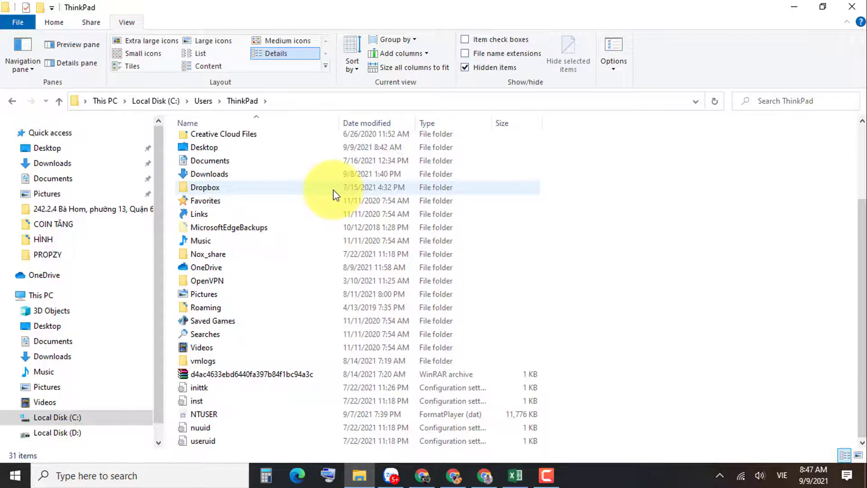
{"action": "scroll", "coordinate": [335, 195], "scroll_direction": "up", "scroll_amount": 3}
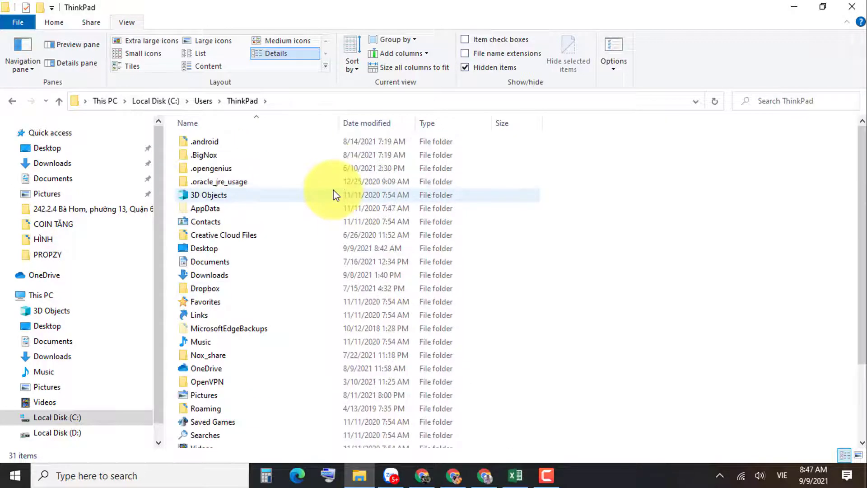
{"action": "left_click", "coordinate": [203, 209]}
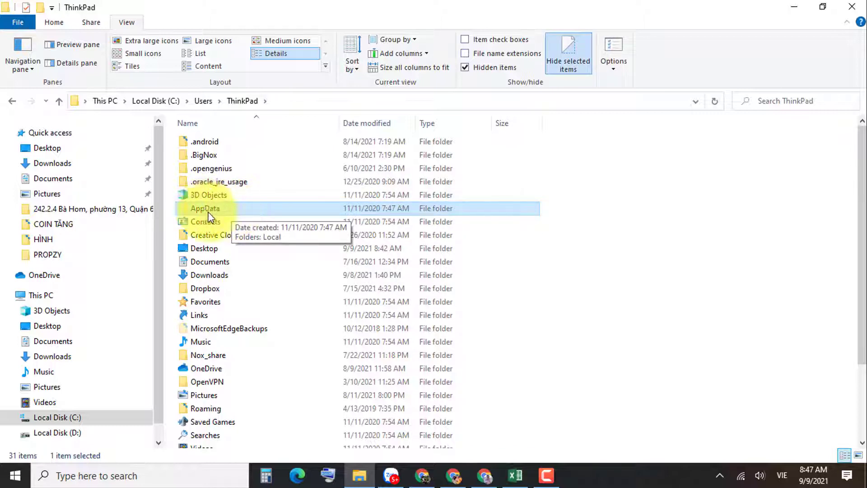
{"action": "double_click", "coordinate": [212, 211]}
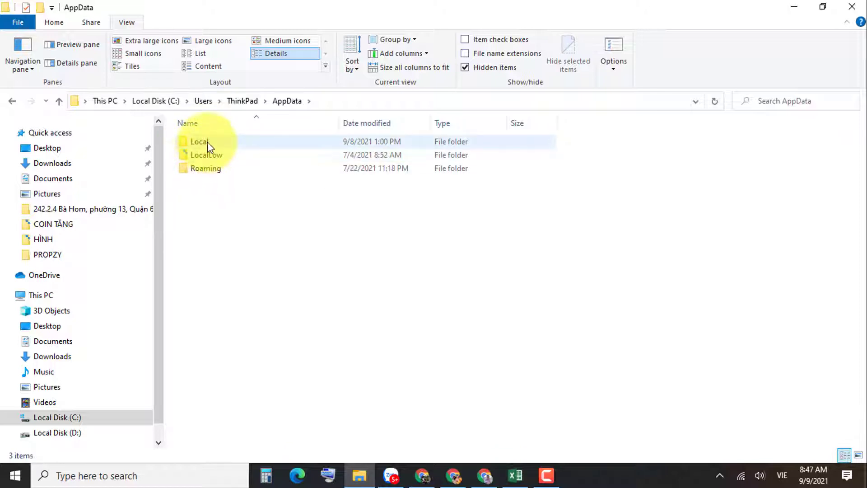
{"action": "double_click", "coordinate": [208, 143]}
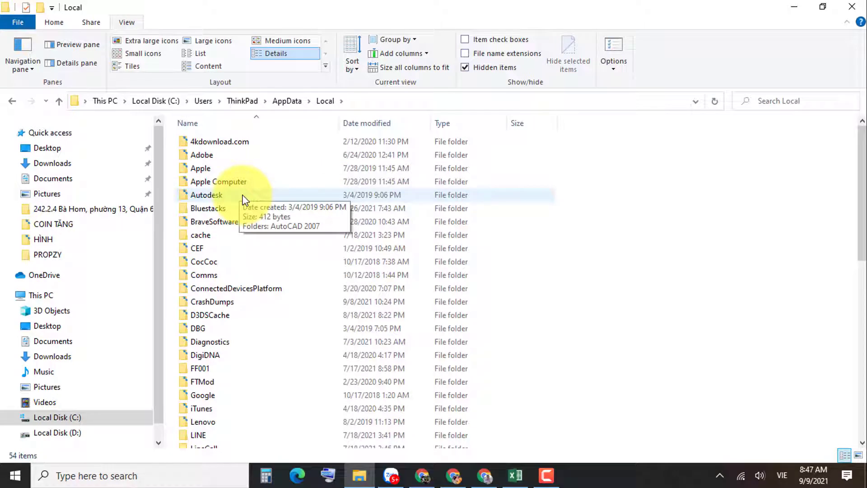
Step: Find the Packages folder inside Local and open it
{"action": "scroll", "coordinate": [243, 195], "scroll_direction": "down", "scroll_amount": 10}
{"action": "left_click", "coordinate": [222, 201]}
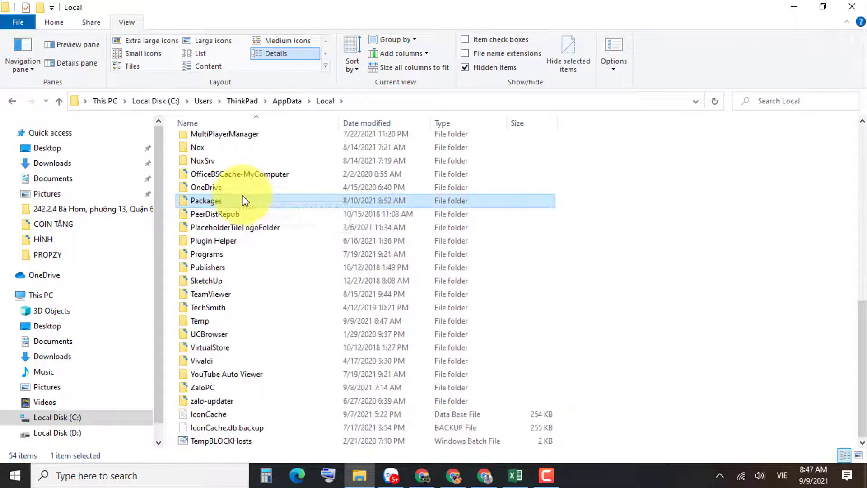
{"action": "mouse_move", "coordinate": [198, 202]}
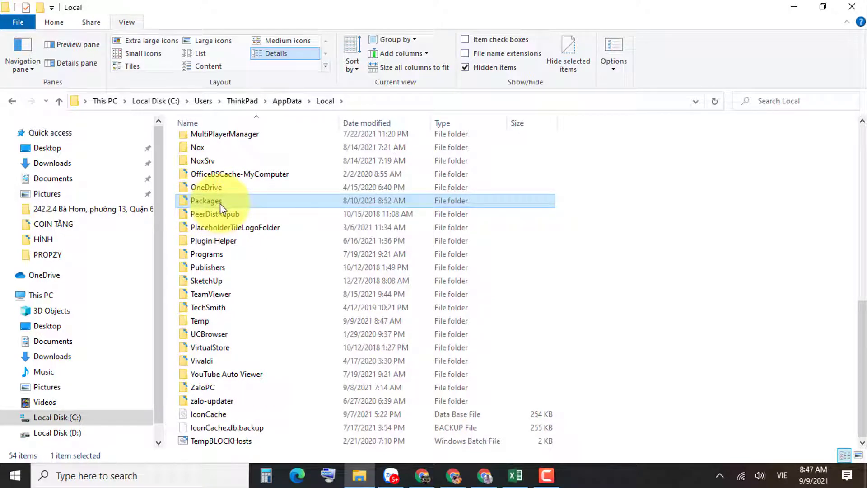
{"action": "double_click", "coordinate": [221, 203]}
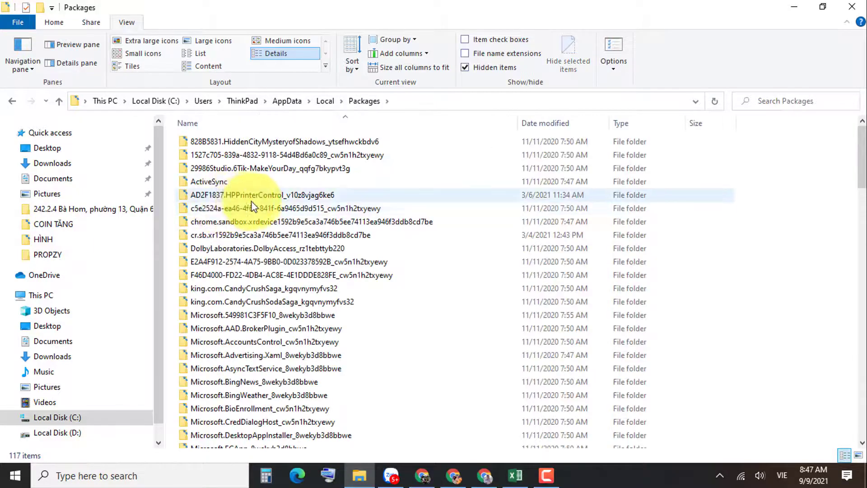
Step: Find the Microsoft.Windows.ContentDeliveryManager_cw5n1h2txyewy folder in Packages and open it
{"action": "scroll", "coordinate": [252, 204], "scroll_direction": "down", "scroll_amount": 1}
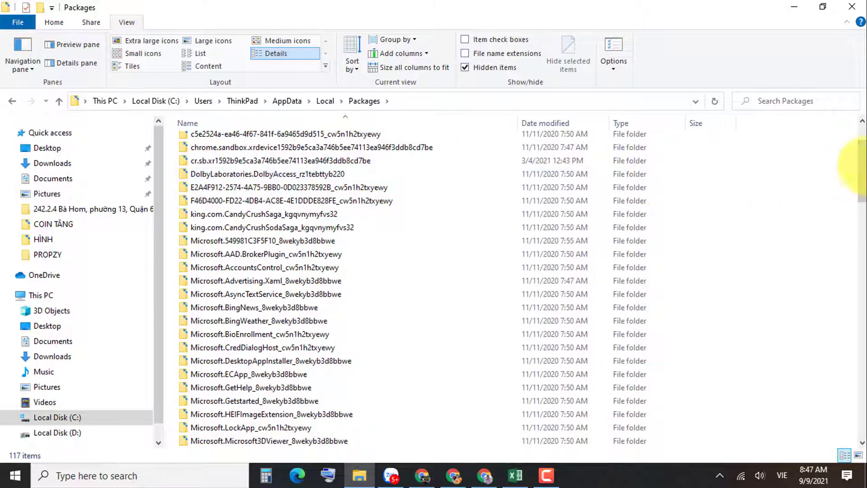
{"action": "left_click_drag", "start_coordinate": [860, 156], "coordinate": [860, 312]}
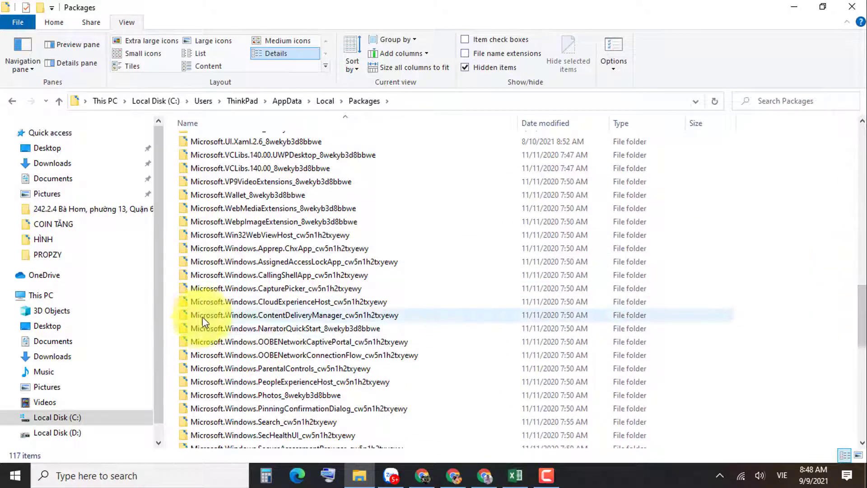
{"action": "scroll", "coordinate": [248, 316], "scroll_direction": "up", "scroll_amount": 7}
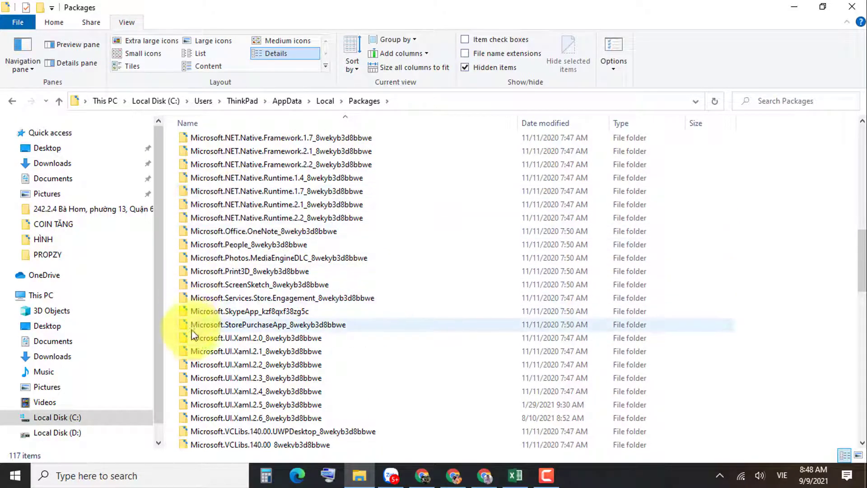
{"action": "scroll", "coordinate": [237, 337], "scroll_direction": "down", "scroll_amount": 2}
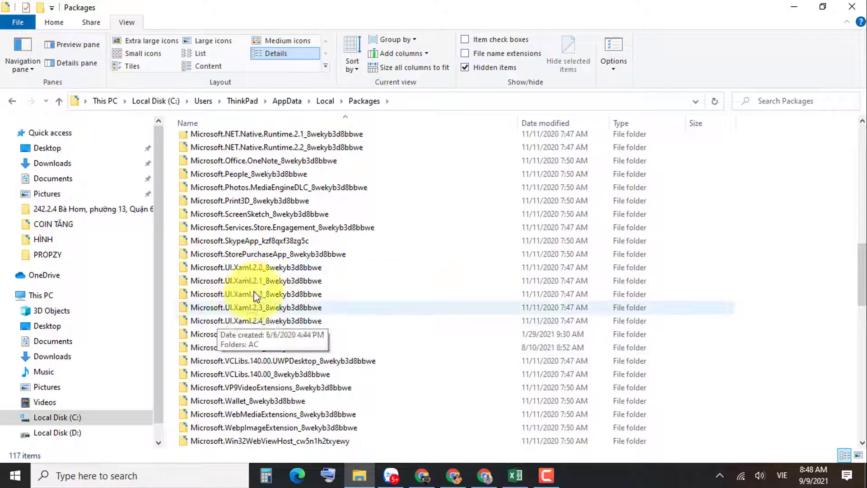
{"action": "scroll", "coordinate": [253, 280], "scroll_direction": "down", "scroll_amount": 6}
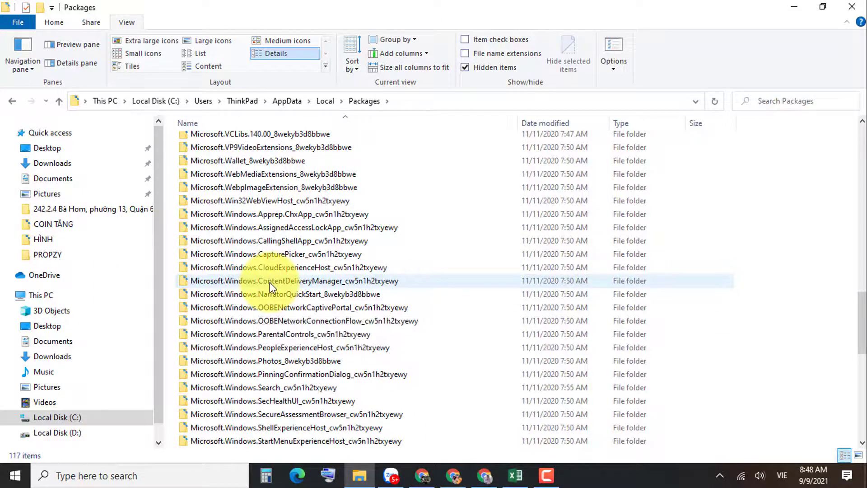
{"action": "mouse_move", "coordinate": [270, 283]}
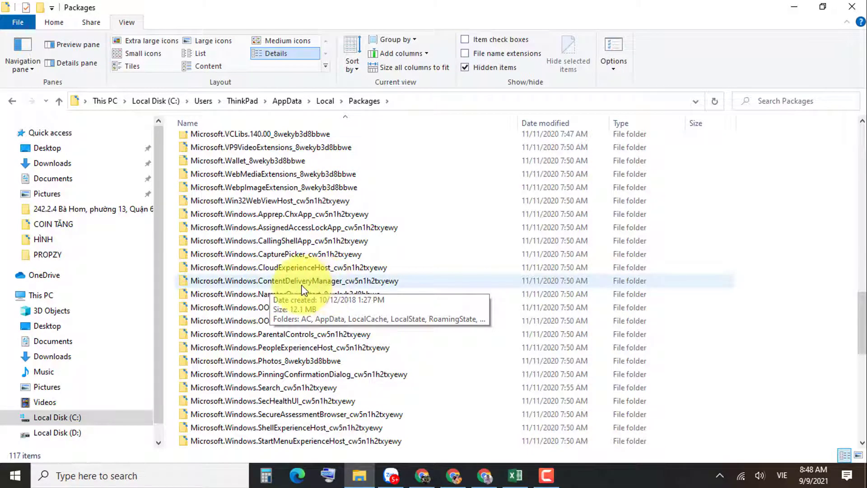
{"action": "double_click", "coordinate": [250, 283]}
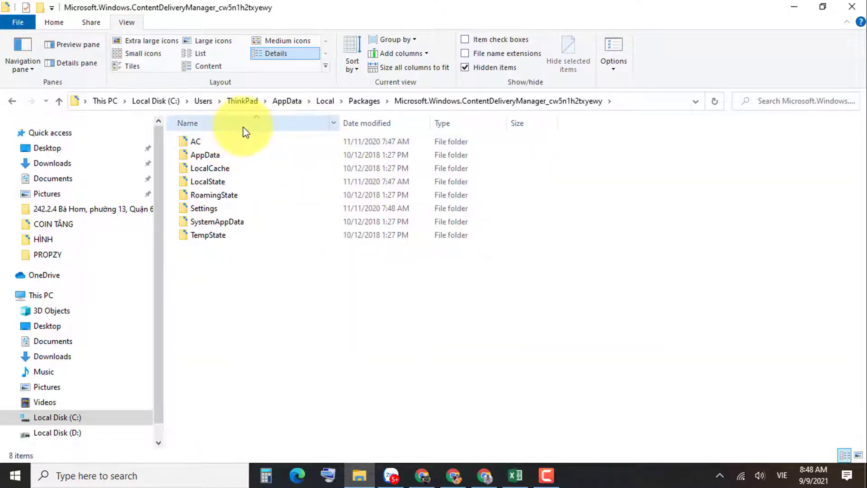
Step: Open the LocalState folder, go into its Assets subfolder and look through the files stored there
{"action": "double_click", "coordinate": [212, 182]}
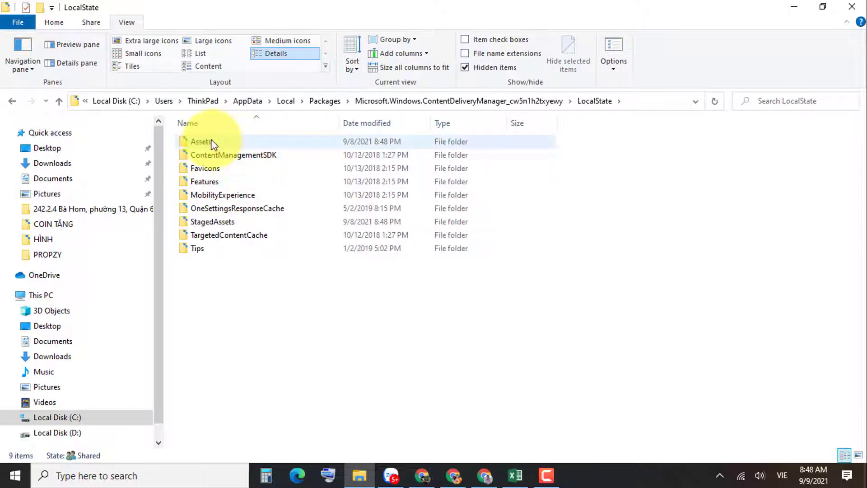
{"action": "mouse_move", "coordinate": [212, 144]}
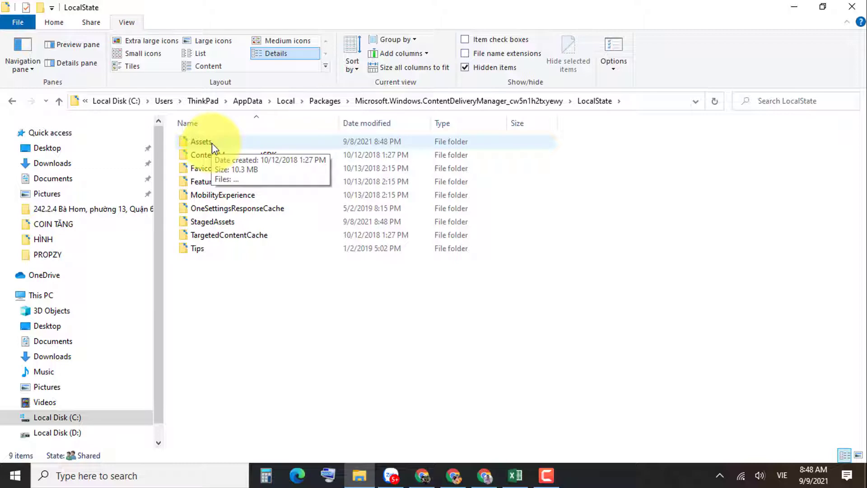
{"action": "double_click", "coordinate": [212, 143]}
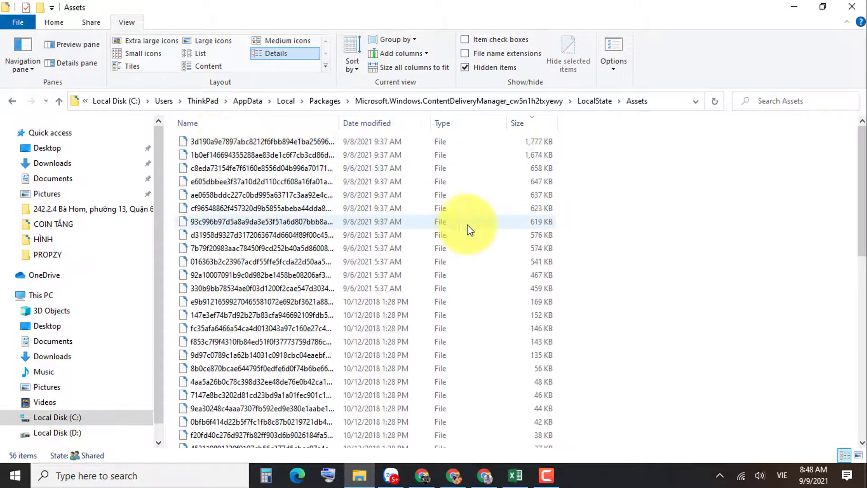
{"action": "scroll", "coordinate": [415, 213], "scroll_direction": "down", "scroll_amount": 11}
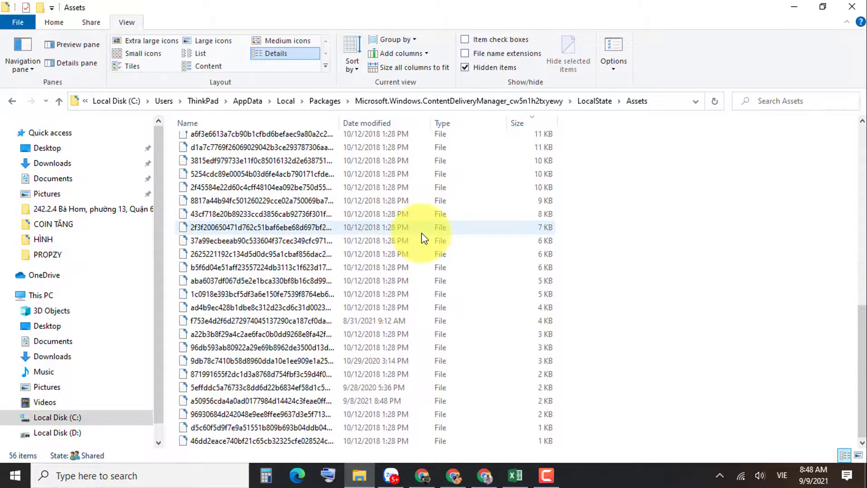
Step: Look through the files in the Assets folder and sort them by size with the largest first
{"action": "scroll", "coordinate": [529, 407], "scroll_direction": "up", "scroll_amount": 8}
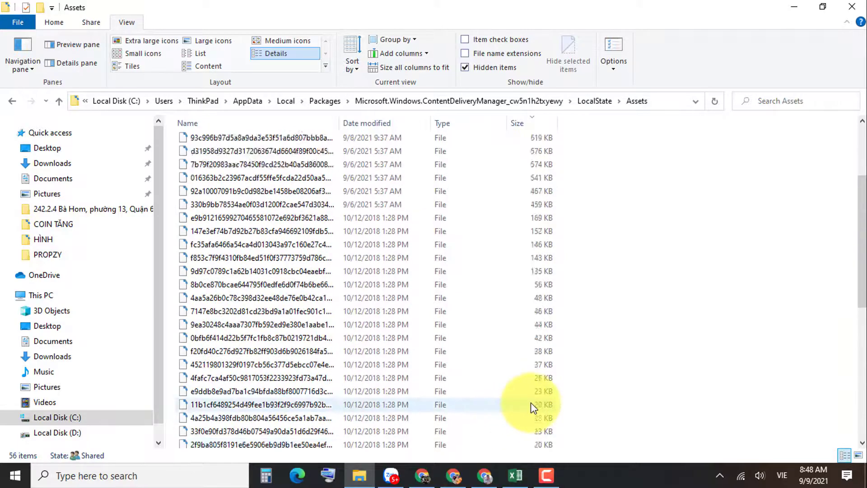
{"action": "scroll", "coordinate": [532, 402], "scroll_direction": "down", "scroll_amount": 2}
{"action": "scroll", "coordinate": [533, 400], "scroll_direction": "up", "scroll_amount": 4}
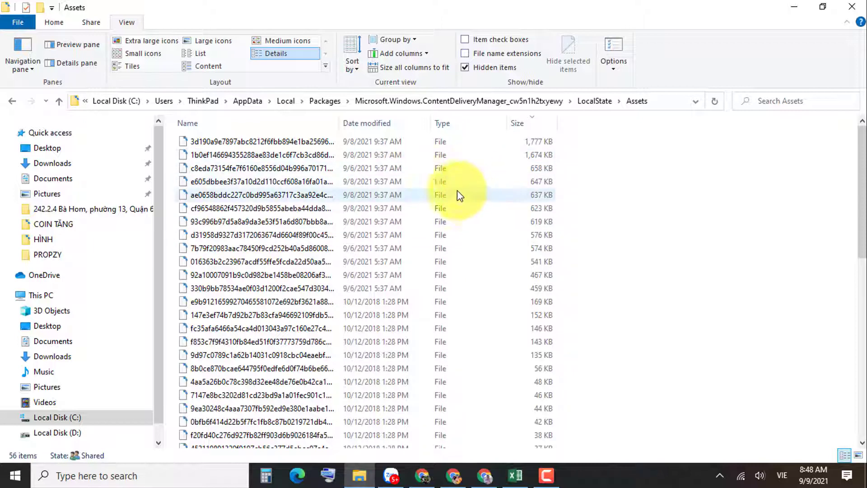
{"action": "left_click", "coordinate": [442, 143]}
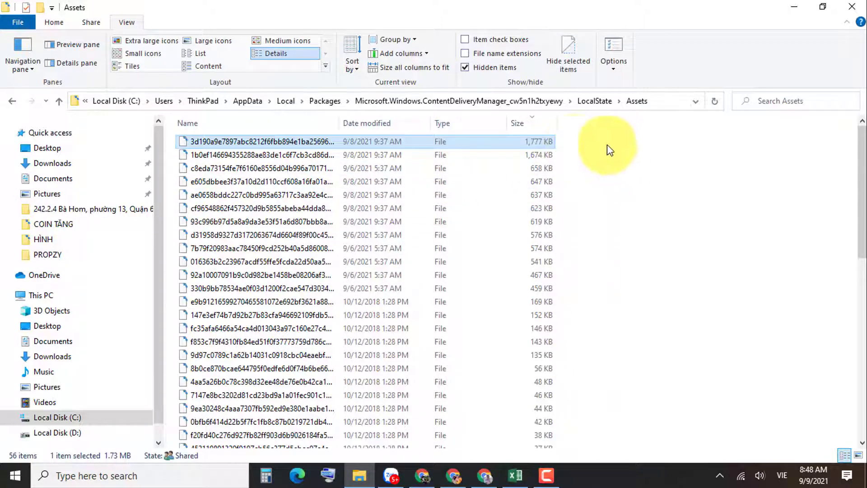
{"action": "left_click", "coordinate": [581, 153]}
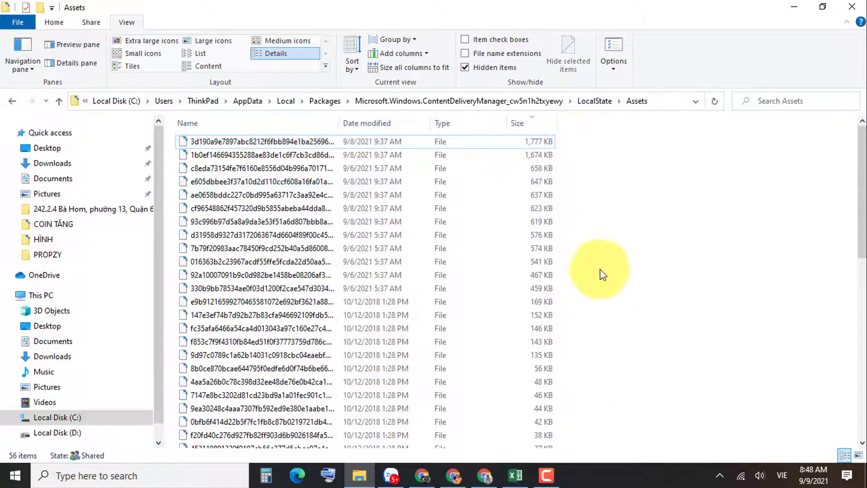
{"action": "left_click", "coordinate": [524, 124]}
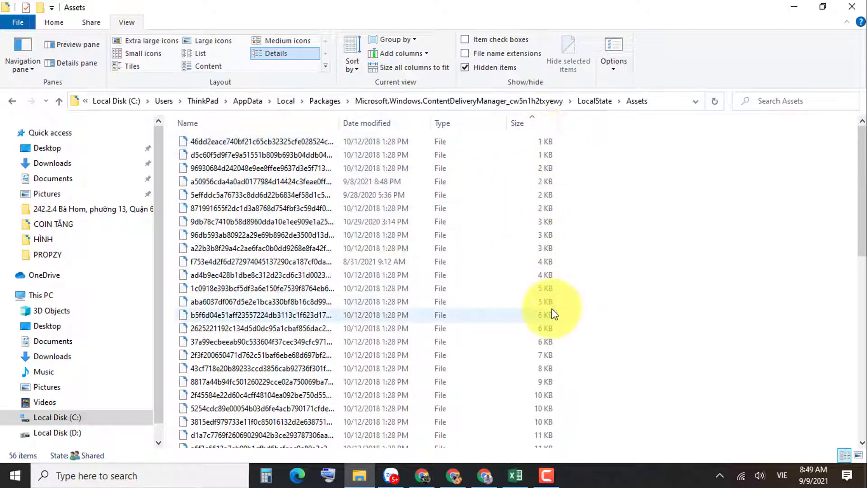
{"action": "left_click", "coordinate": [528, 127]}
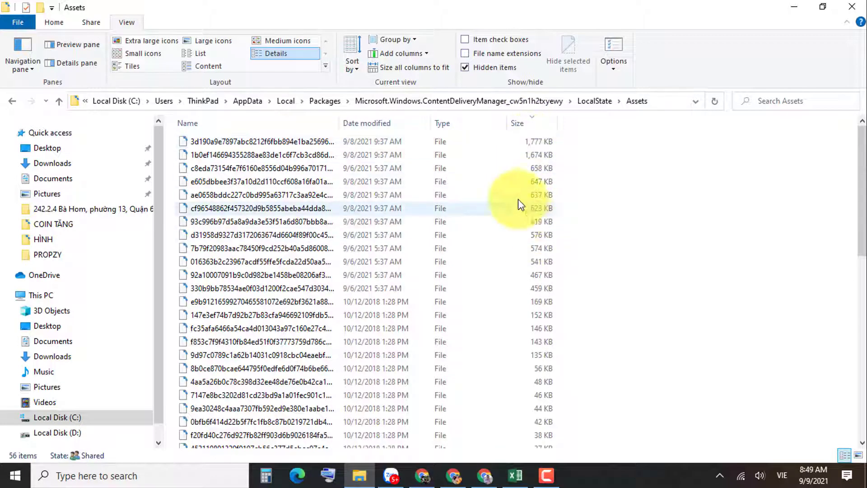
{"action": "left_click", "coordinate": [326, 142]}
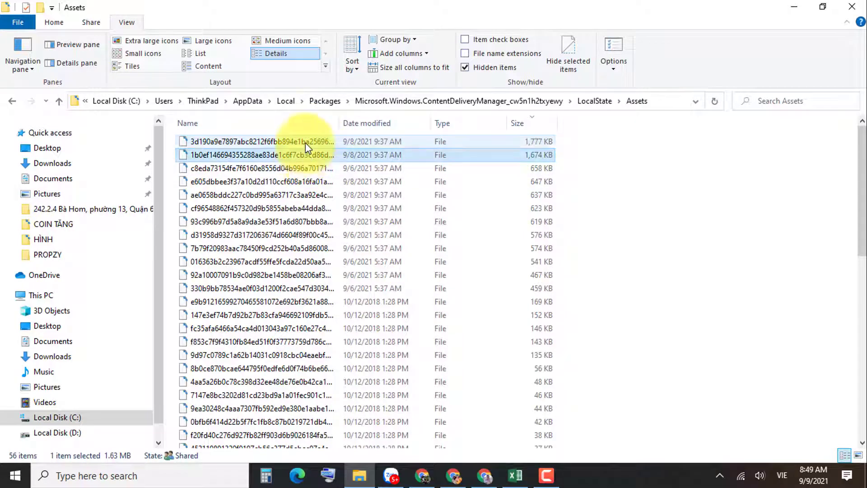
{"action": "left_click", "coordinate": [301, 194], "text": "ctrl"}
{"action": "left_click", "coordinate": [303, 235], "text": "ctrl"}
{"action": "left_click", "coordinate": [309, 275], "text": "ctrl"}
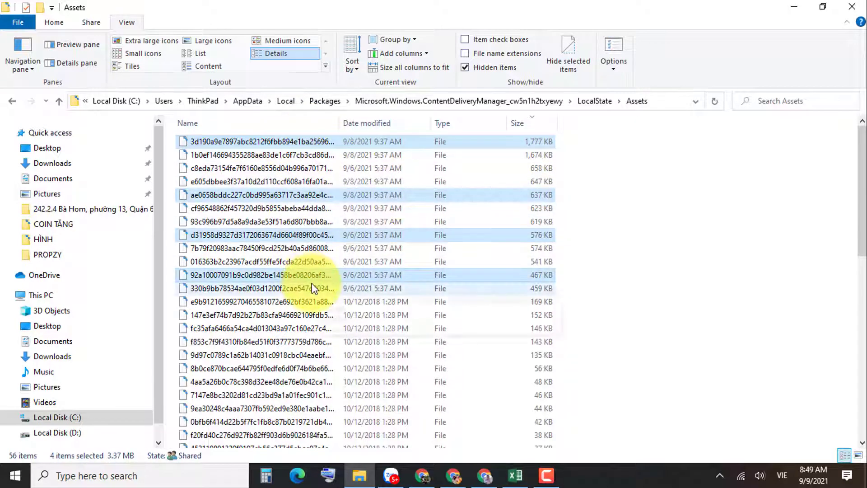
Step: Select the five largest files in the Assets folder and copy them
{"action": "left_click", "coordinate": [296, 141]}
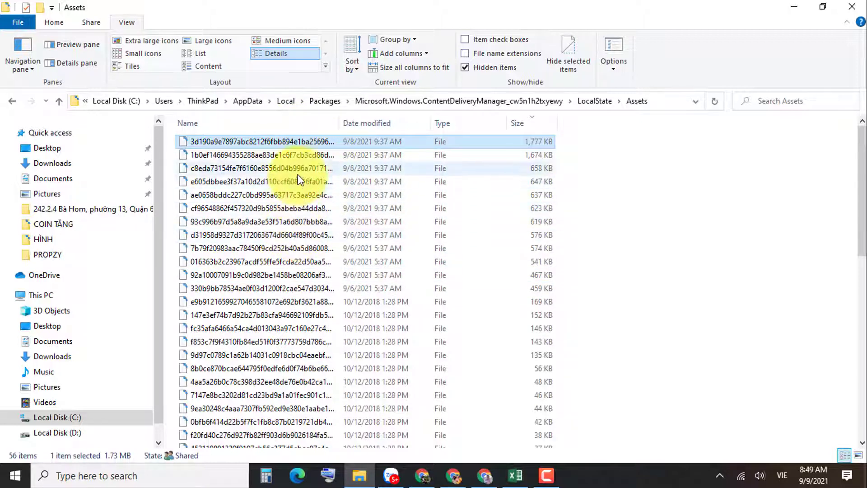
{"action": "left_click", "coordinate": [297, 199], "text": "shift"}
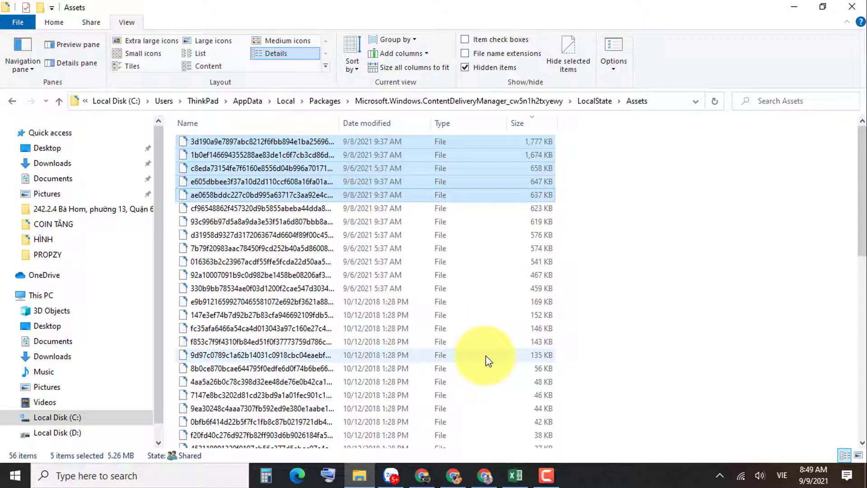
{"action": "right_click", "coordinate": [321, 168]}
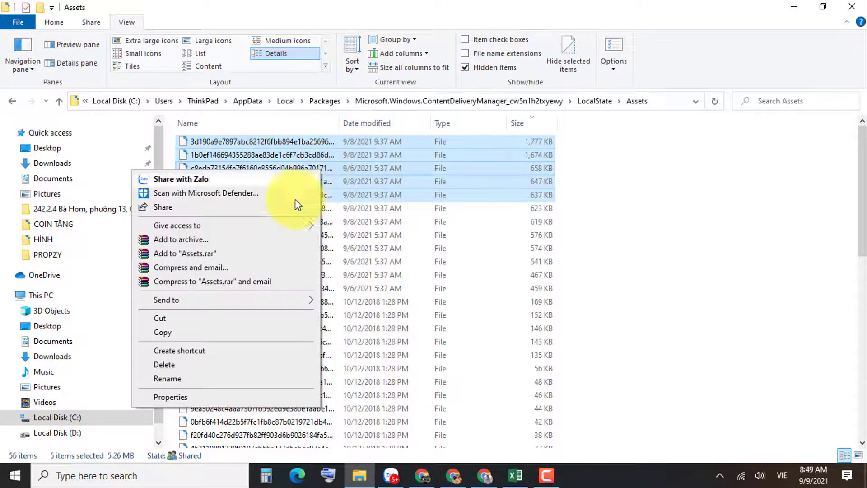
{"action": "left_click", "coordinate": [246, 333]}
Step: Create a new folder on the Desktop named "Lấy ảnh màn hình khóa"
{"action": "left_click", "coordinate": [75, 151]}
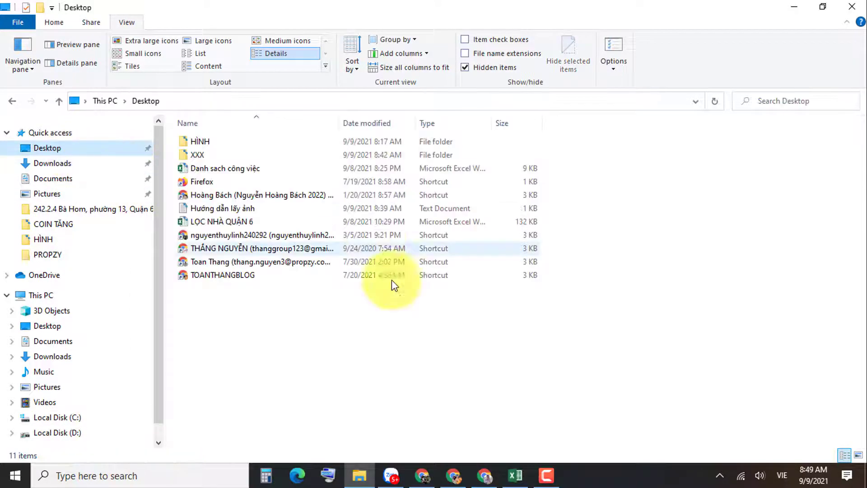
{"action": "right_click", "coordinate": [342, 293]}
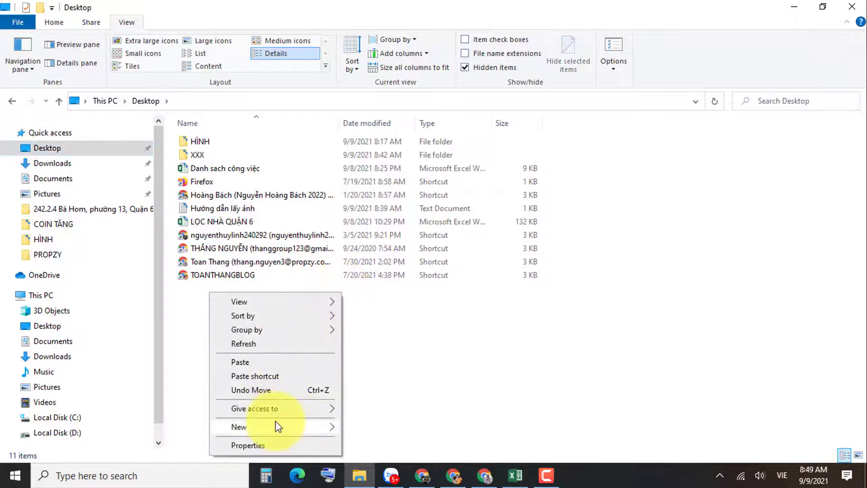
{"action": "mouse_move", "coordinate": [277, 427]}
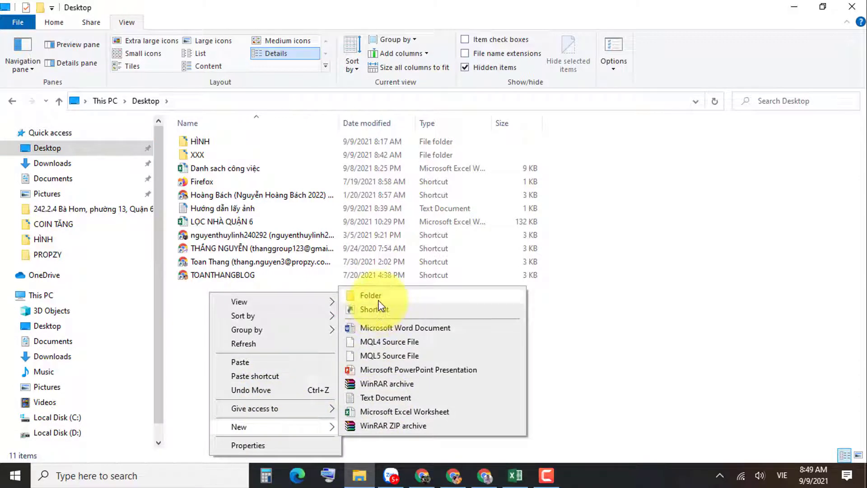
{"action": "left_click", "coordinate": [378, 297]}
{"action": "key", "text": "ctrl+shift"}
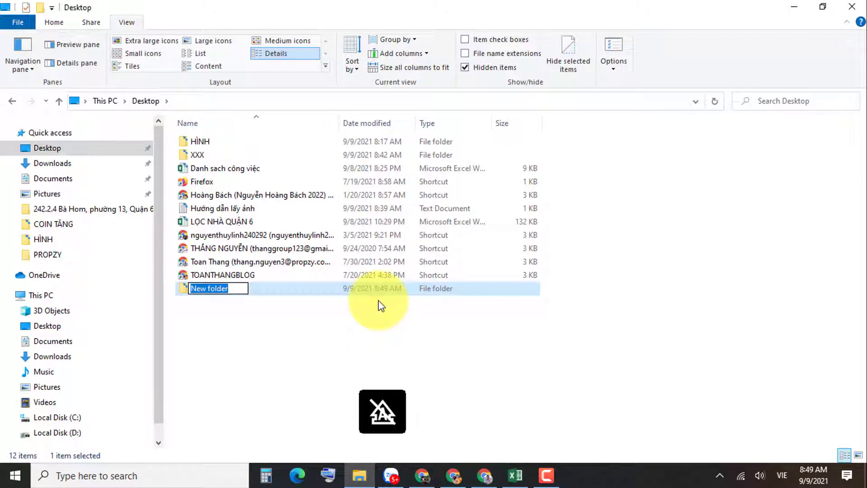
{"action": "type", "text": "ảnh"}
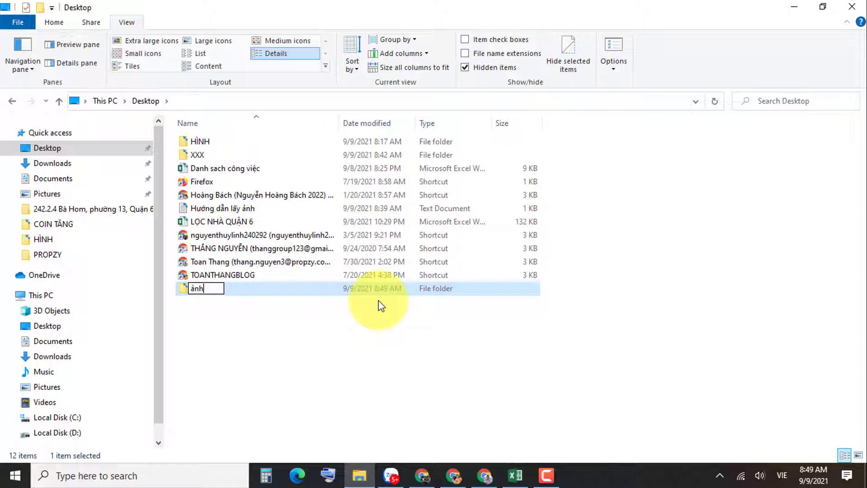
{"action": "key", "text": "ctrl+shift"}
{"action": "type", "text": "L"}
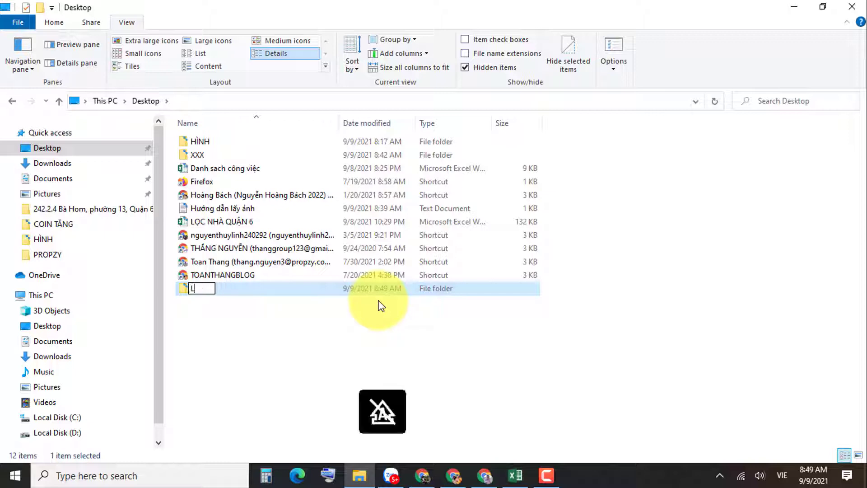
{"action": "type", "text": "ấy ảnh màn "}
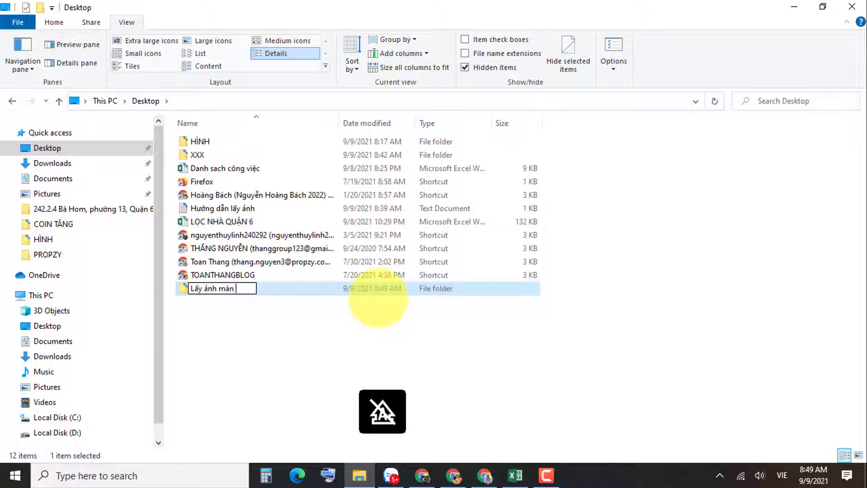
{"action": "type", "text": "i"}
{"action": "key", "text": "BackSpace"}
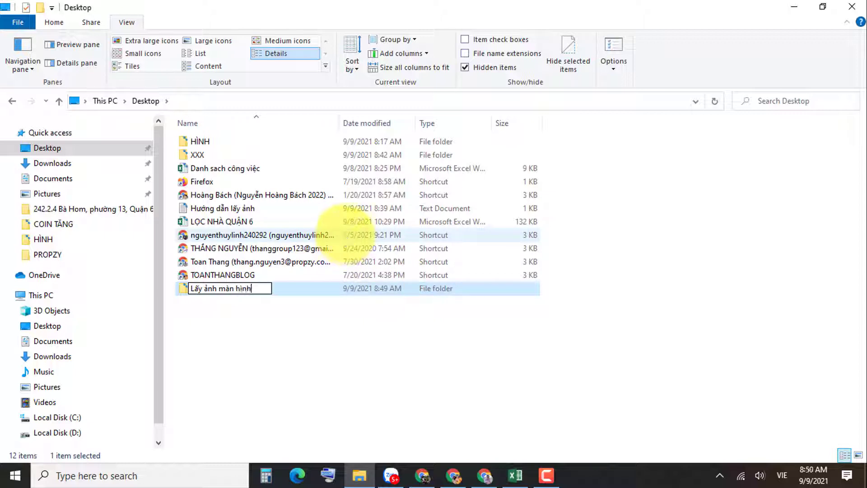
{"action": "type", "text": "hình khóa"}
{"action": "key", "text": "Return"}
Step: Open the "Lấy ảnh màn hình khóa" folder and paste the five copied files into it
{"action": "key", "text": "Return"}
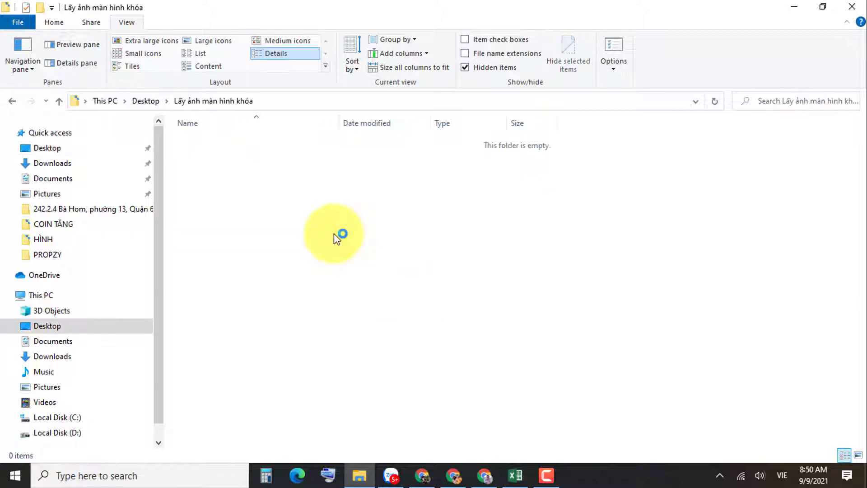
{"action": "key", "text": "ctrl+v"}
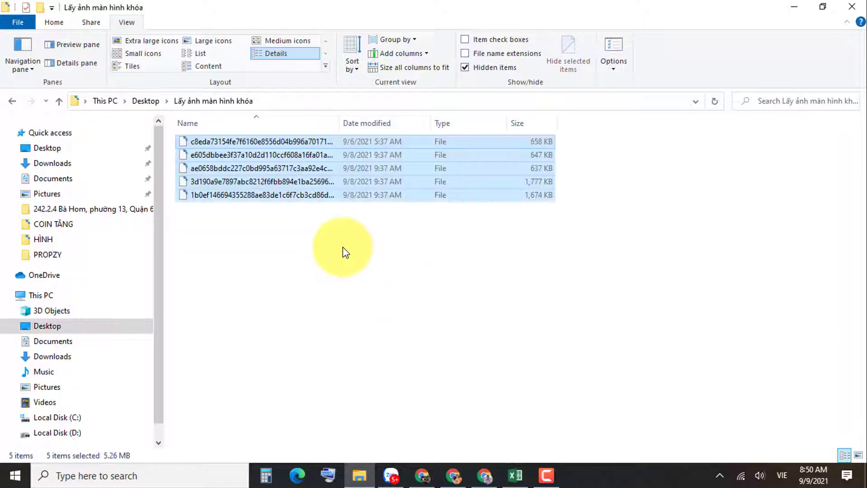
Step: Try to open the first pasted file as it is, without giving it an extension
{"action": "left_click", "coordinate": [242, 166]}
{"action": "left_click", "coordinate": [243, 141]}
{"action": "double_click", "coordinate": [249, 146]}
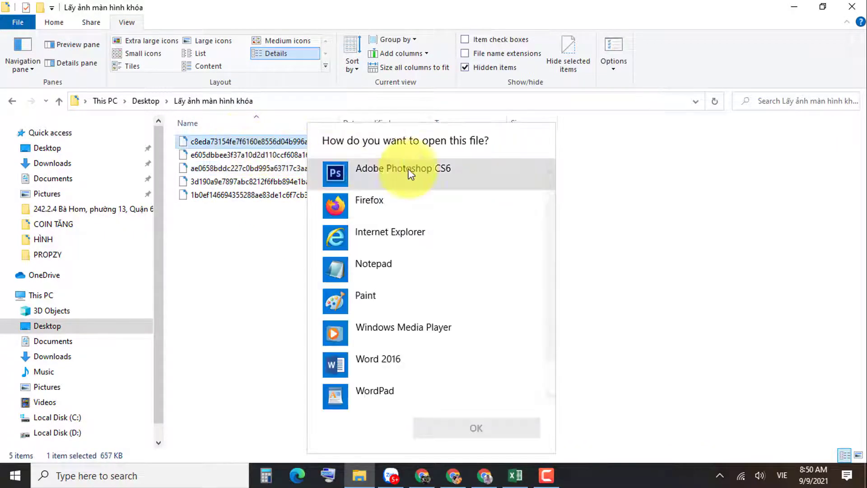
{"action": "left_click", "coordinate": [335, 240]}
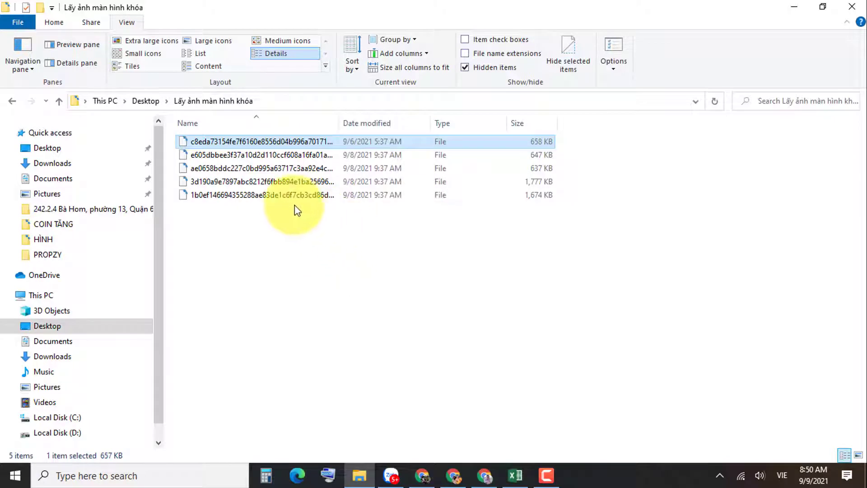
Step: Rename the second pasted file, the 647 KB one, as 1.jpg
{"action": "left_click", "coordinate": [266, 141]}
{"action": "left_click", "coordinate": [262, 155]}
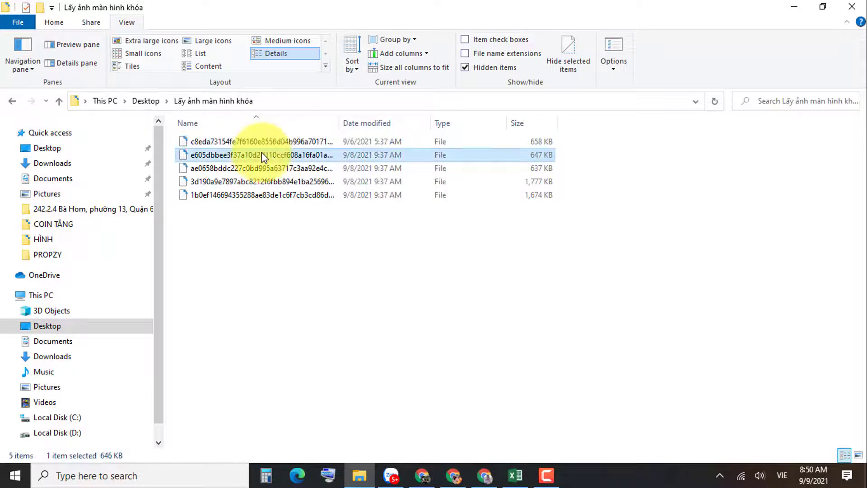
{"action": "right_click", "coordinate": [264, 155]}
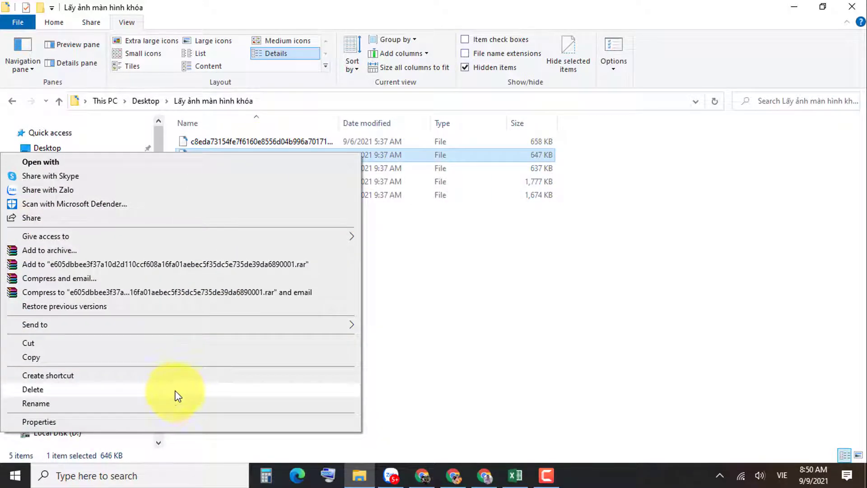
{"action": "left_click", "coordinate": [181, 402]}
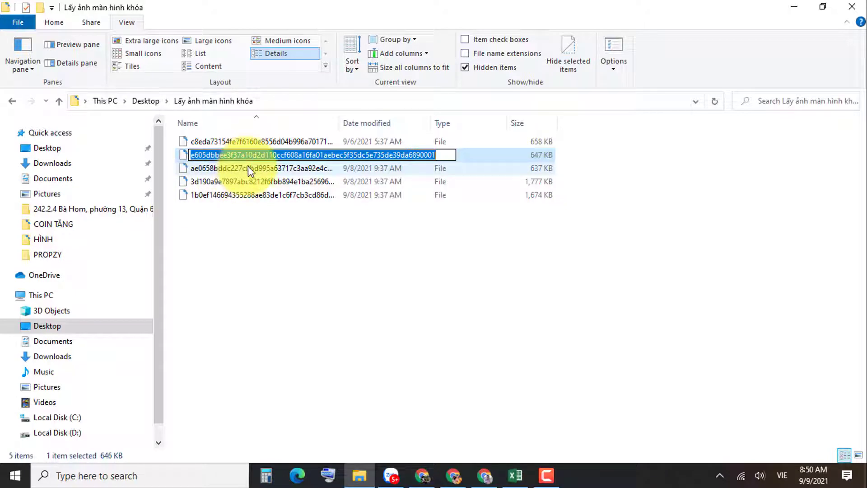
{"action": "type", "text": "1."}
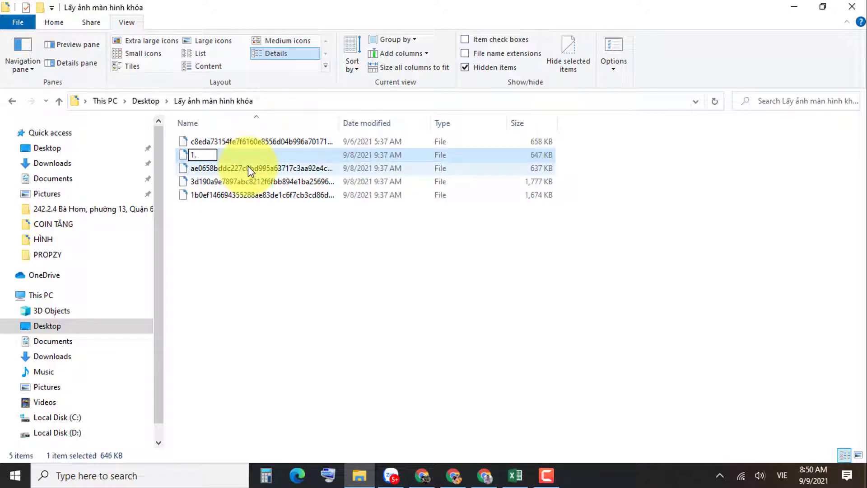
{"action": "type", "text": "jpg"}
{"action": "left_click_drag", "start_coordinate": [209, 157], "coordinate": [192, 160]}
{"action": "left_click", "coordinate": [210, 170]}
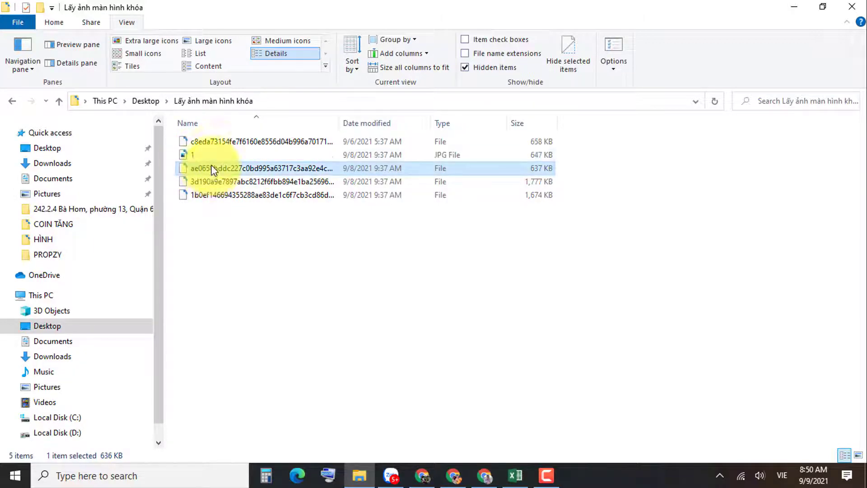
Step: View the picture 1.jpg, close it, and try to open the extensionless file below it for comparison
{"action": "double_click", "coordinate": [188, 157]}
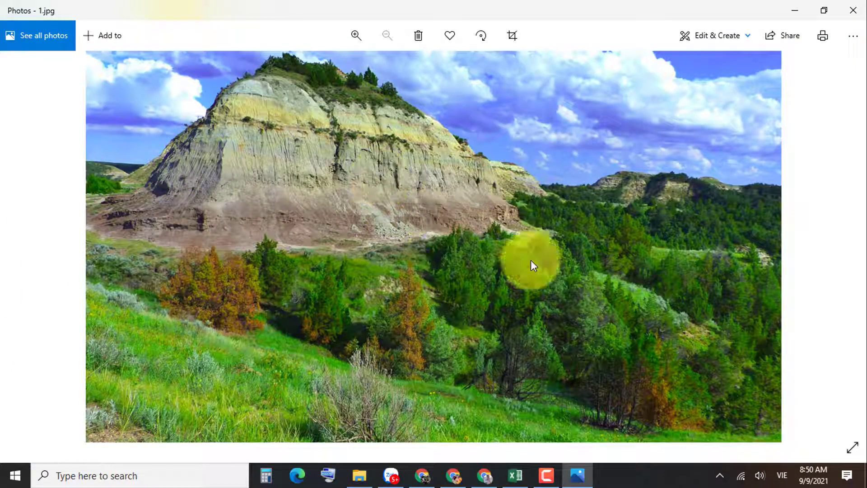
{"action": "left_click", "coordinate": [853, 10]}
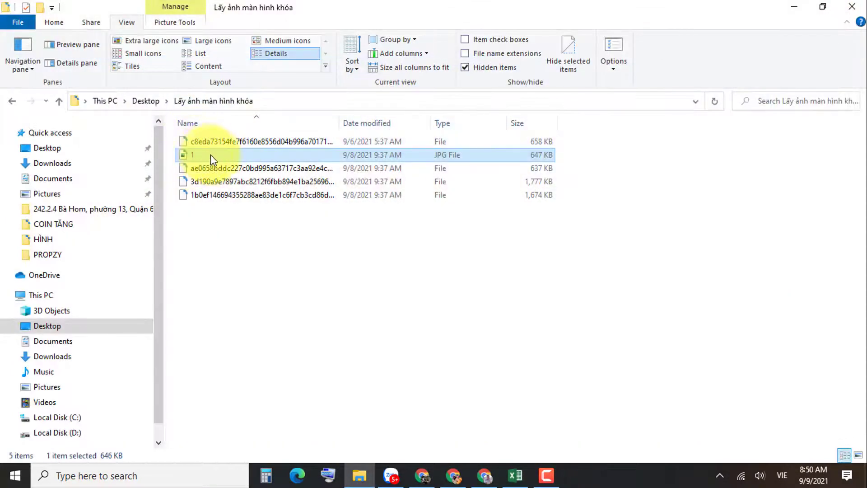
{"action": "double_click", "coordinate": [216, 170]}
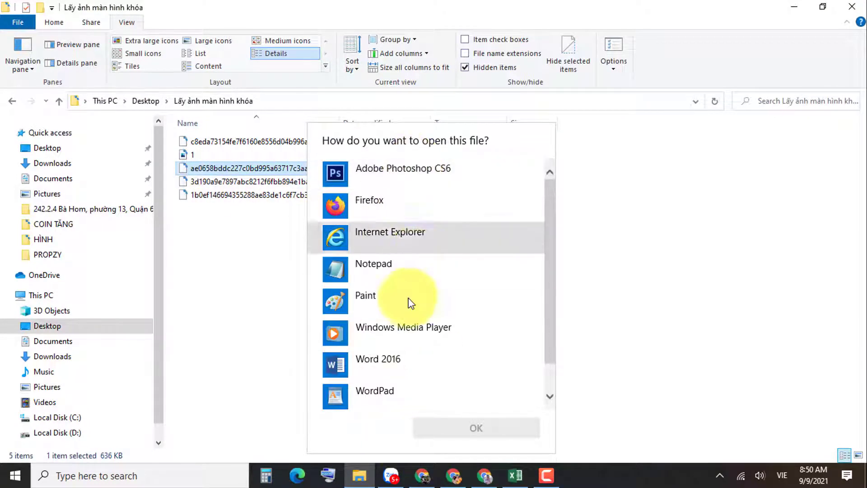
{"action": "left_click", "coordinate": [193, 161]}
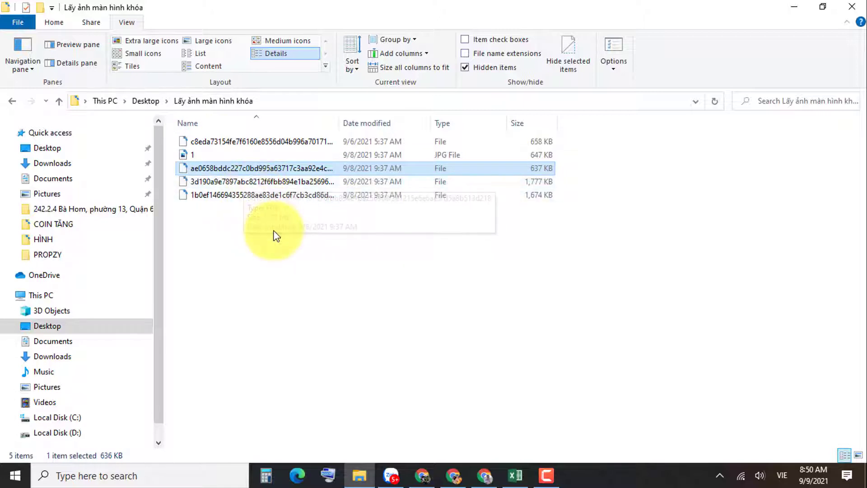
Step: Switch the "Lấy ảnh màn hình khóa" folder's view to large icons
{"action": "right_click", "coordinate": [319, 235]}
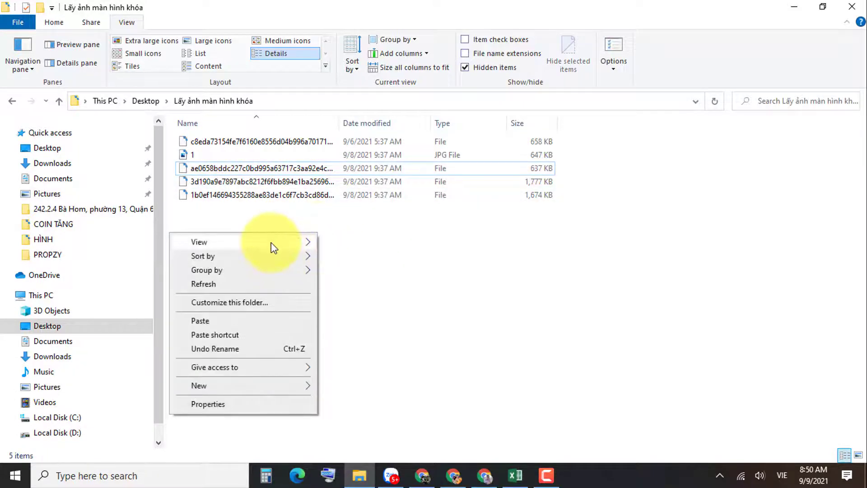
{"action": "mouse_move", "coordinate": [271, 242]}
{"action": "left_click", "coordinate": [359, 256]}
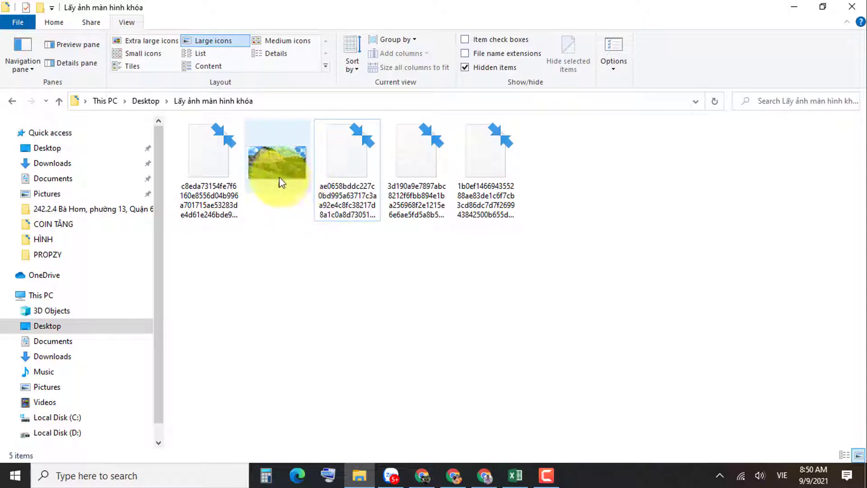
{"action": "mouse_move", "coordinate": [222, 174]}
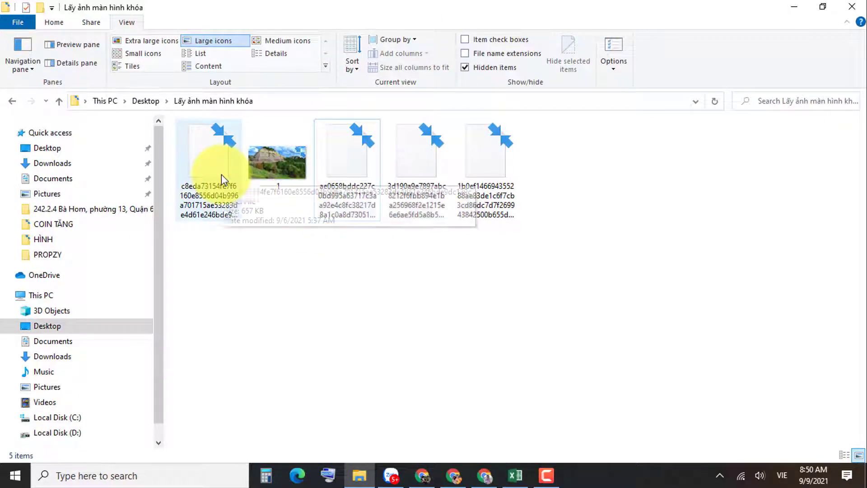
Step: Rename the first extensionless file in the folder, the 657 KB one, as 2.jpg
{"action": "left_click", "coordinate": [209, 183]}
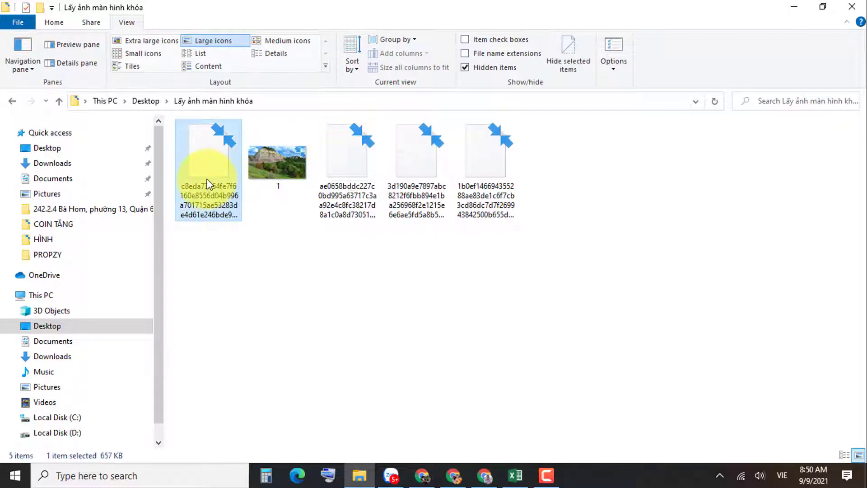
{"action": "left_click", "coordinate": [207, 183]}
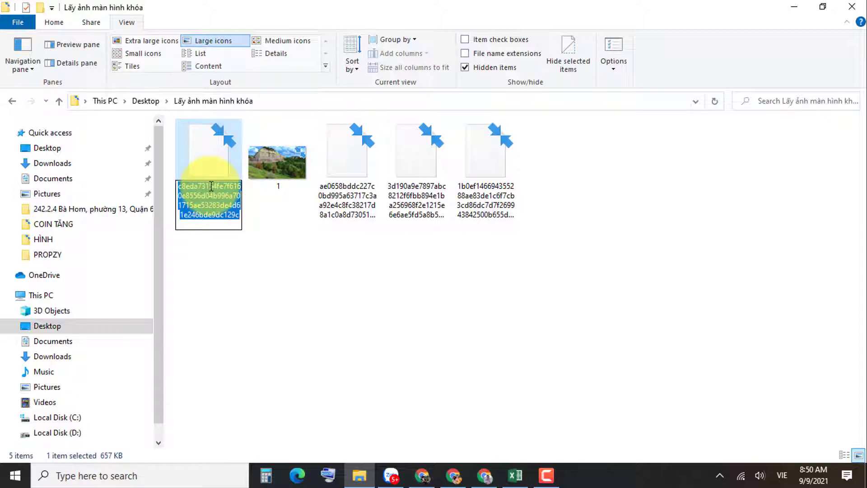
{"action": "type", "text": "2.jpg"}
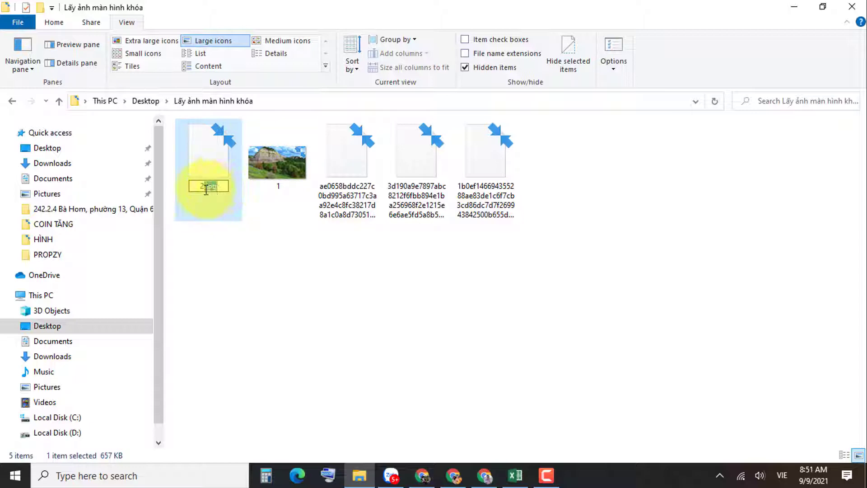
{"action": "right_click", "coordinate": [209, 189]}
{"action": "left_click", "coordinate": [176, 234]}
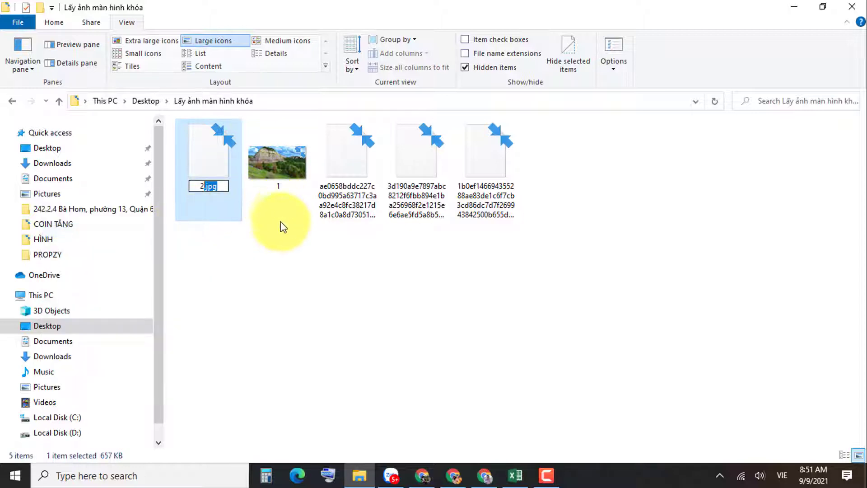
{"action": "key", "text": "Return"}
Step: Rename the extensionless file right after picture 1, the 636 KB one, as 3.jpg
{"action": "left_click", "coordinate": [344, 153]}
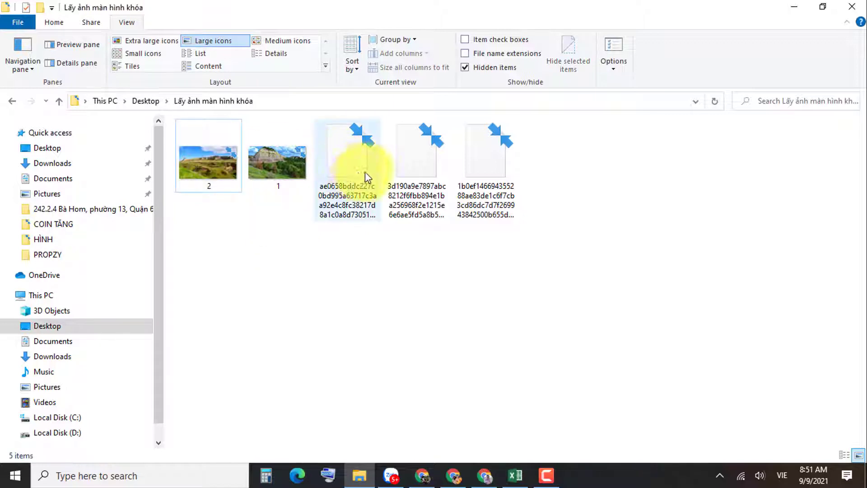
{"action": "key", "text": "F2"}
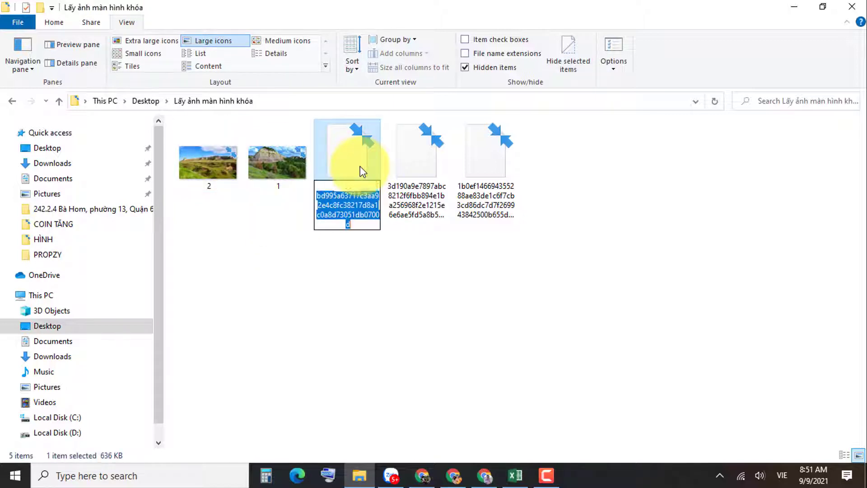
{"action": "type", "text": "3.jpg"}
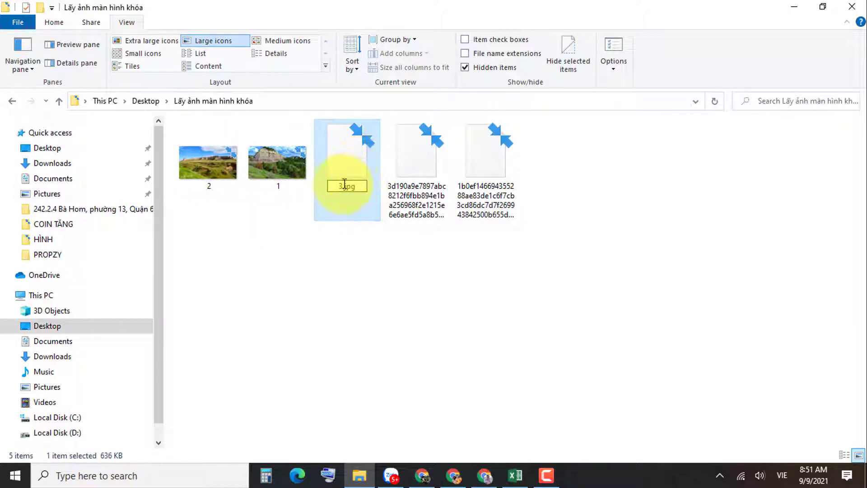
{"action": "key", "text": "Return"}
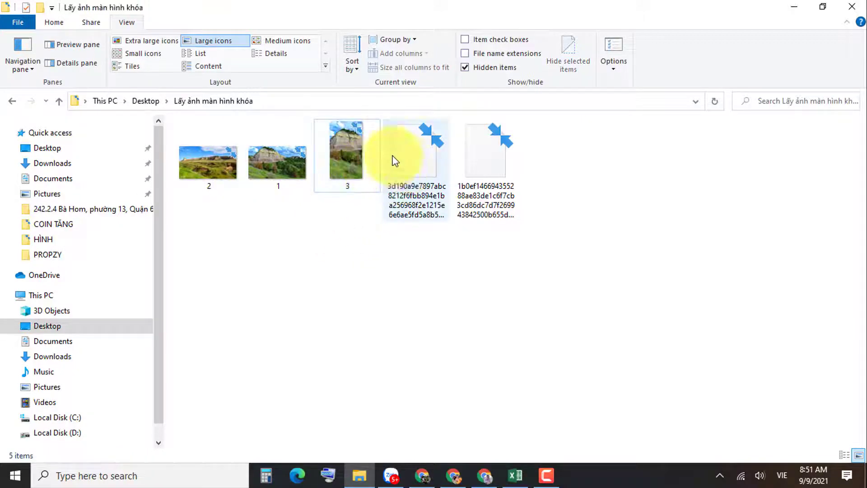
Step: Rename the extensionless file after picture 3, the 1.73 MB one, as 4.jpg
{"action": "left_click", "coordinate": [409, 166]}
{"action": "key", "text": "F2"}
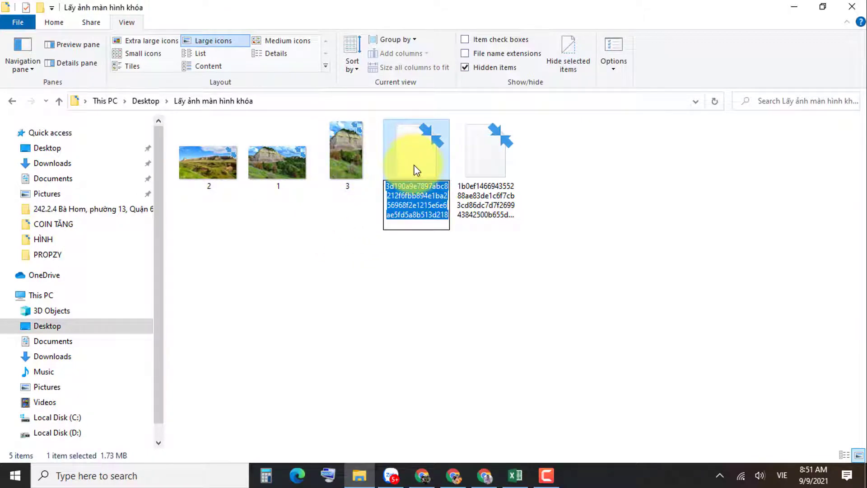
{"action": "type", "text": "4.jpg"}
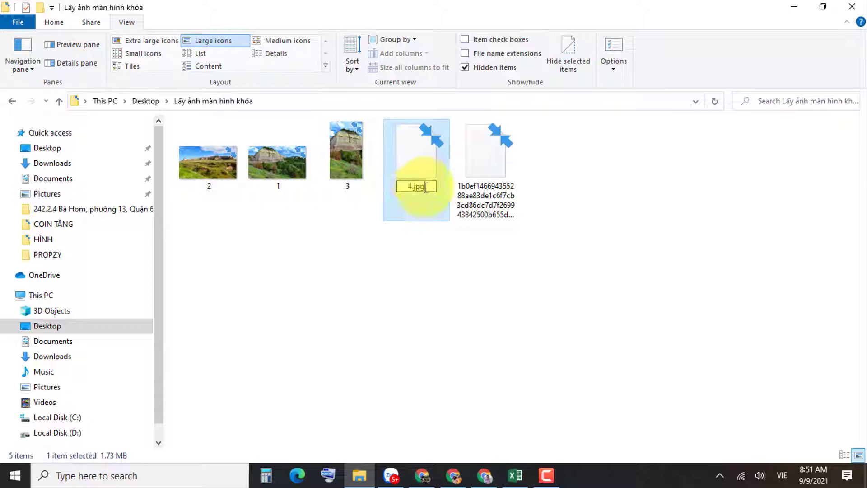
Step: Rename the last extensionless file as 5.jpg and refresh the folder so the pictures are re-sorted
{"action": "left_click", "coordinate": [496, 167]}
{"action": "key", "text": "F2"}
{"action": "type", "text": "5"}
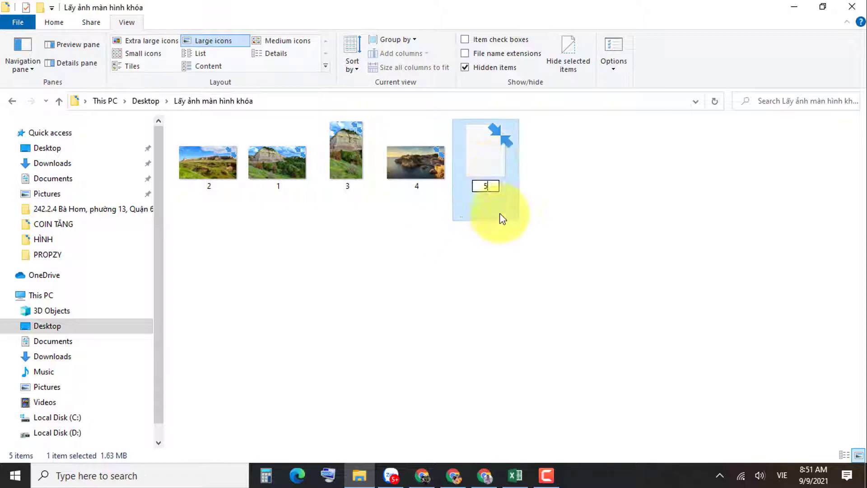
{"action": "type", "text": ".jpg"}
{"action": "key", "text": "Return"}
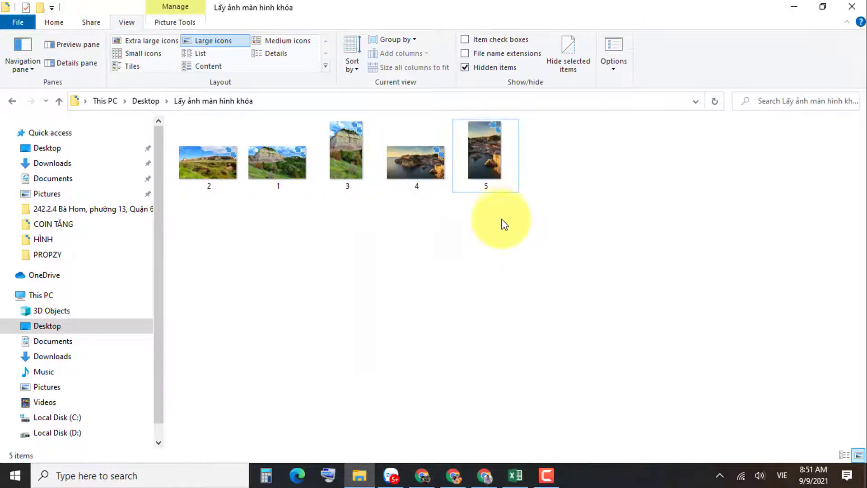
{"action": "right_click", "coordinate": [354, 218]}
{"action": "left_click", "coordinate": [416, 266]}
Step: View the renamed pictures from 1.jpg through 5.jpg one after another, and close the picture viewer
{"action": "double_click", "coordinate": [221, 165]}
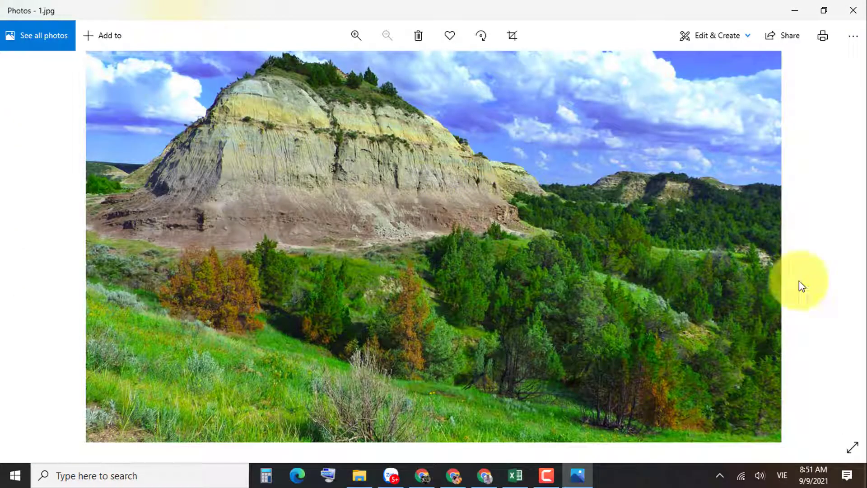
{"action": "mouse_move", "coordinate": [858, 245]}
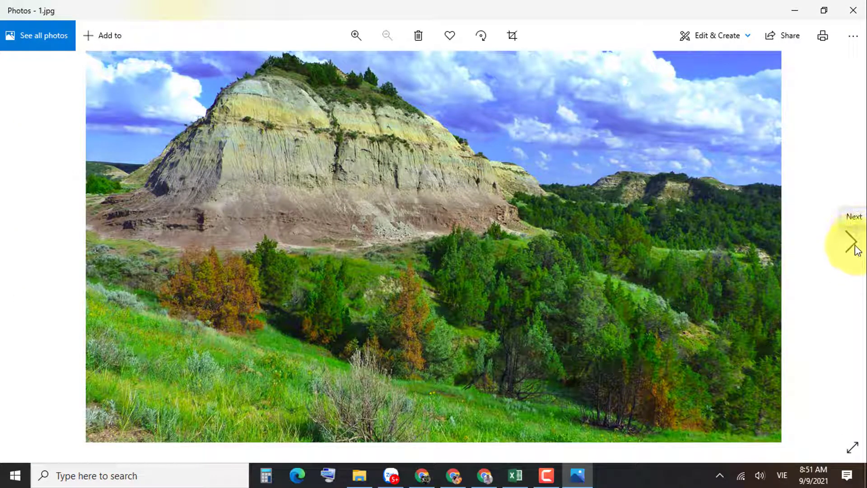
{"action": "left_click", "coordinate": [857, 248]}
{"action": "left_click", "coordinate": [857, 248]}
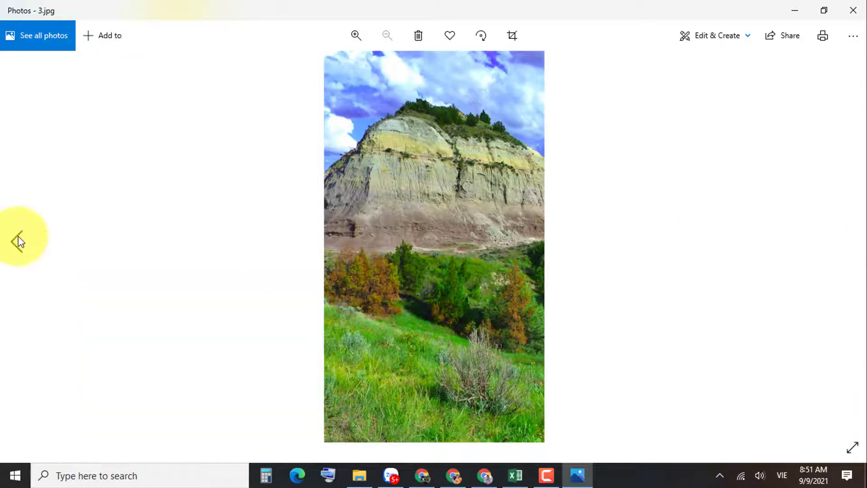
{"action": "left_click", "coordinate": [18, 240]}
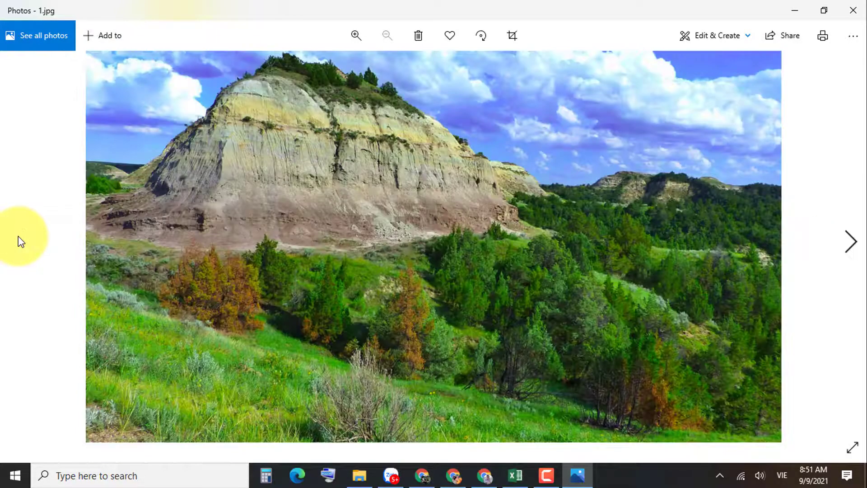
{"action": "left_click", "coordinate": [855, 242]}
{"action": "left_click", "coordinate": [857, 239]}
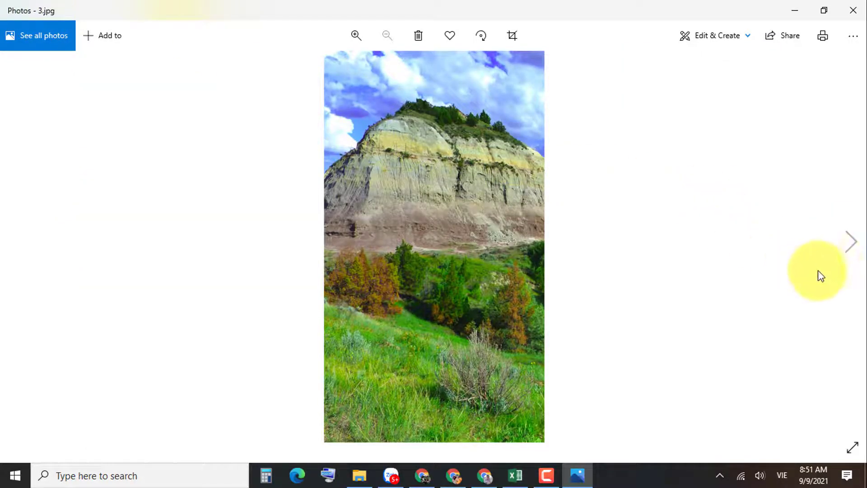
{"action": "left_click", "coordinate": [853, 239]}
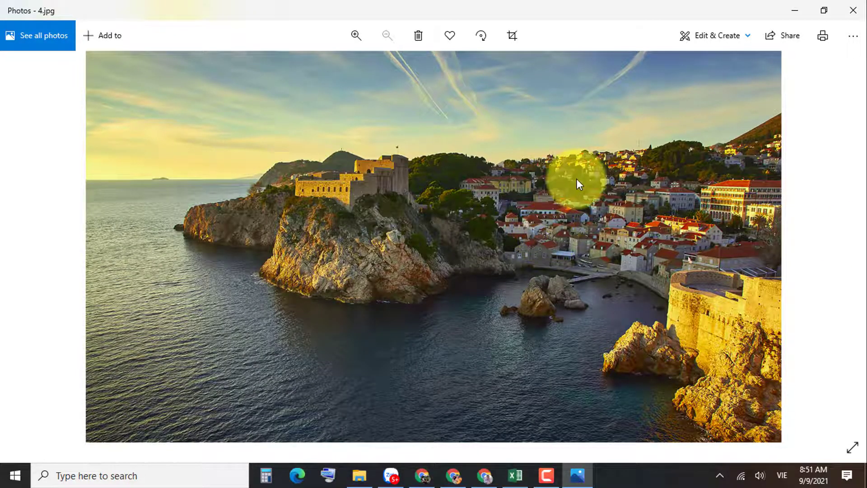
{"action": "left_click", "coordinate": [847, 243]}
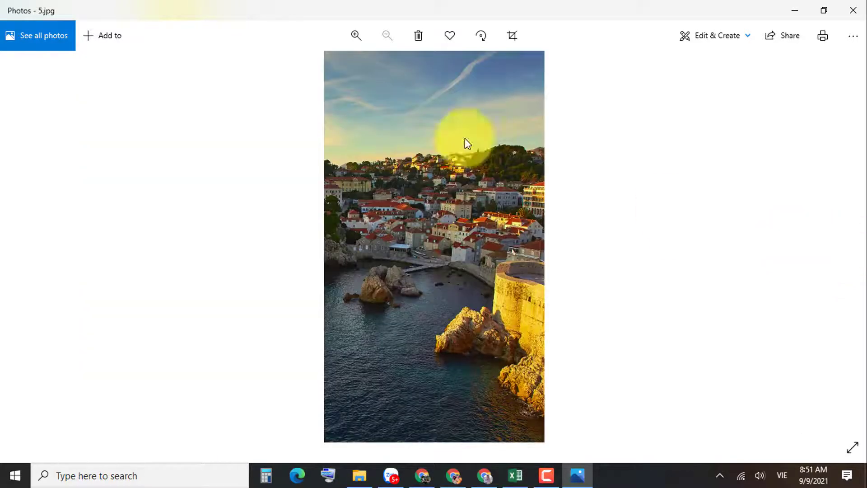
{"action": "left_click", "coordinate": [862, 10]}
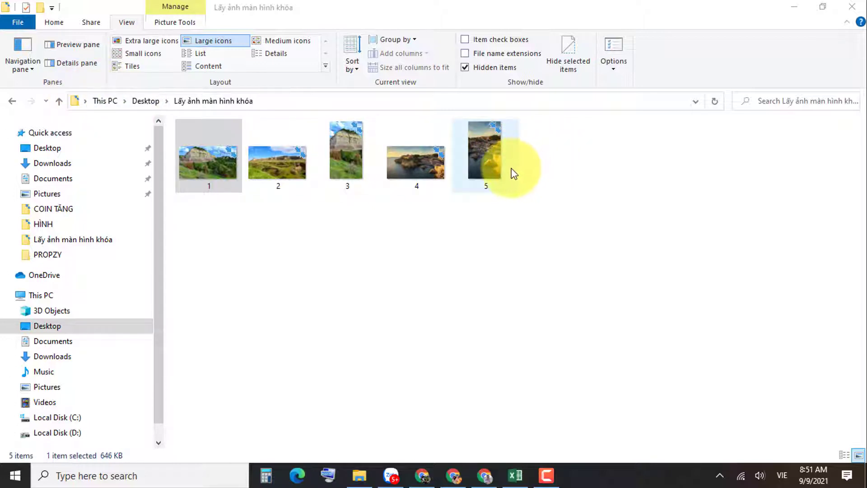
Step: Delete the two portrait pictures, 3 and 5, and refresh the folder
{"action": "left_click", "coordinate": [487, 161]}
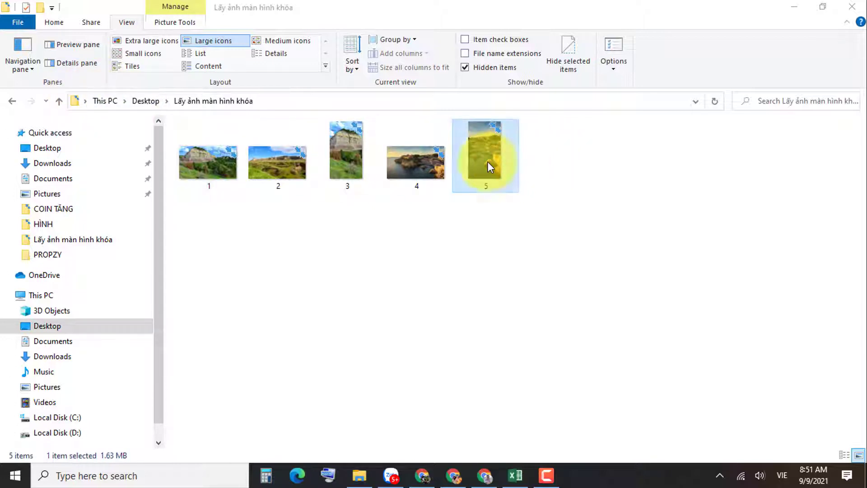
{"action": "left_click", "coordinate": [352, 148], "text": "ctrl"}
{"action": "key", "text": "Delete"}
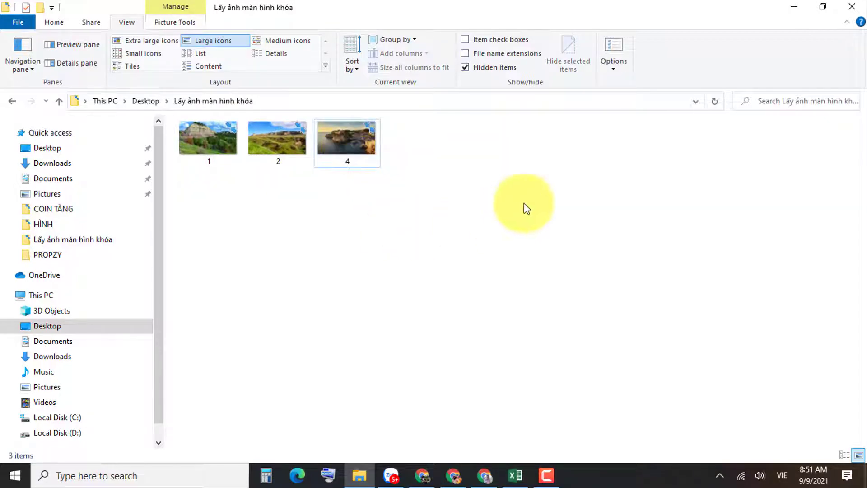
{"action": "right_click", "coordinate": [506, 218]}
{"action": "left_click", "coordinate": [395, 264]}
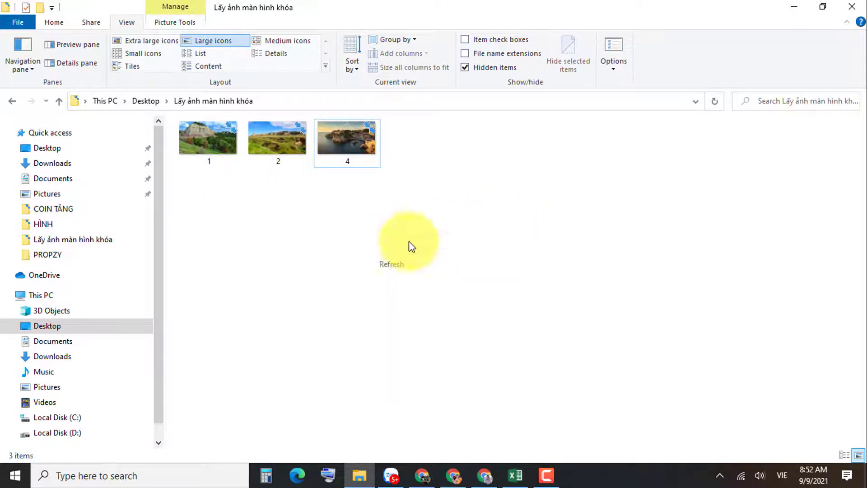
{"action": "right_click", "coordinate": [604, 227]}
{"action": "left_click", "coordinate": [544, 280]}
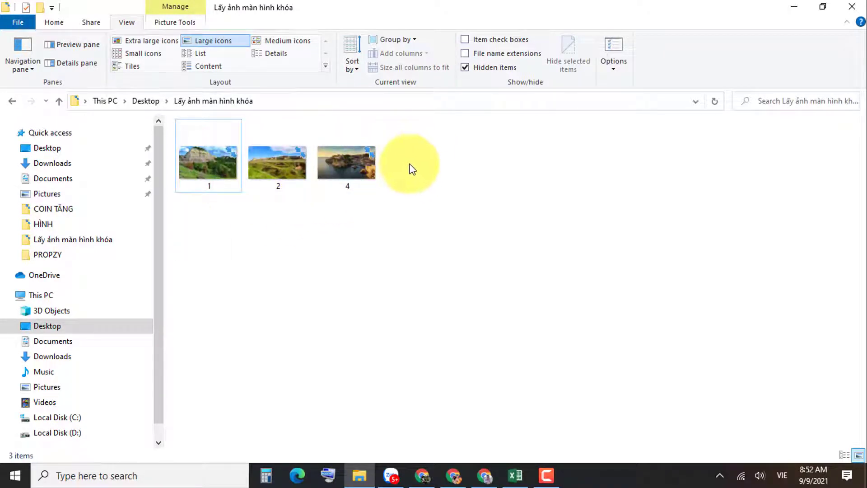
{"action": "right_click", "coordinate": [515, 180]}
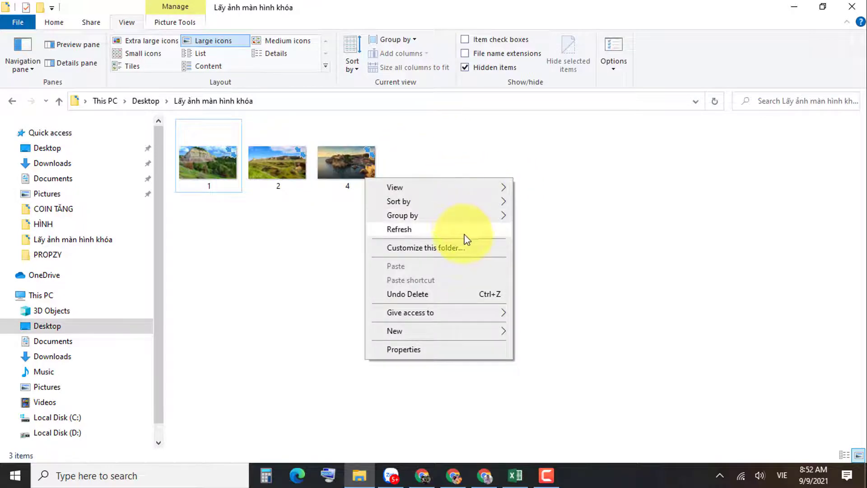
{"action": "left_click", "coordinate": [465, 229]}
{"action": "right_click", "coordinate": [511, 202]}
{"action": "left_click", "coordinate": [418, 252]}
{"action": "right_click", "coordinate": [497, 186]}
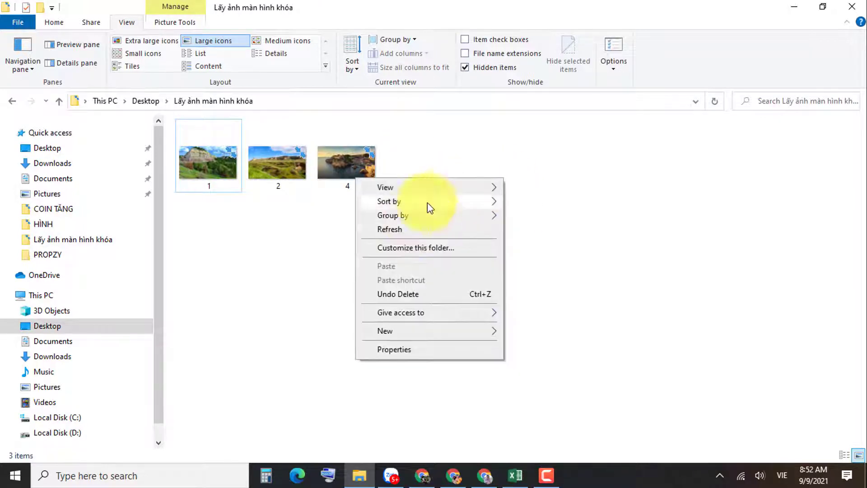
{"action": "left_click", "coordinate": [389, 228]}
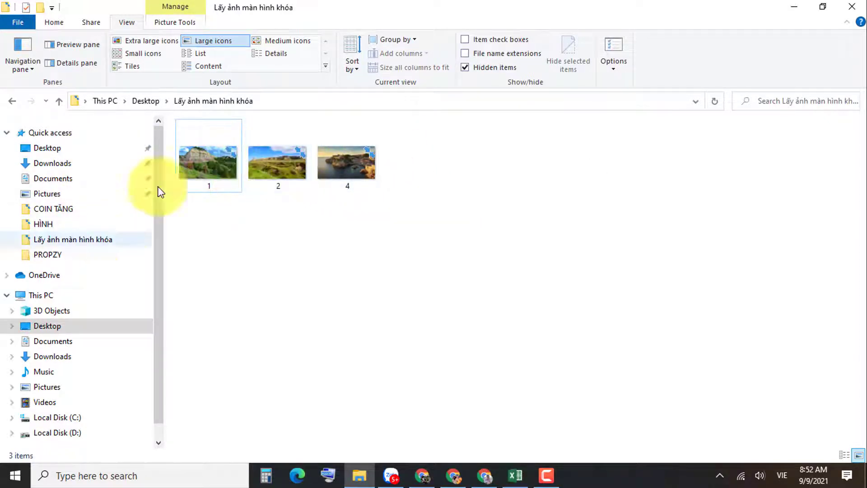
Step: Turn off the display of hidden items in Local Disk (C:) and minimize the window to show the desktop
{"action": "left_click", "coordinate": [83, 417]}
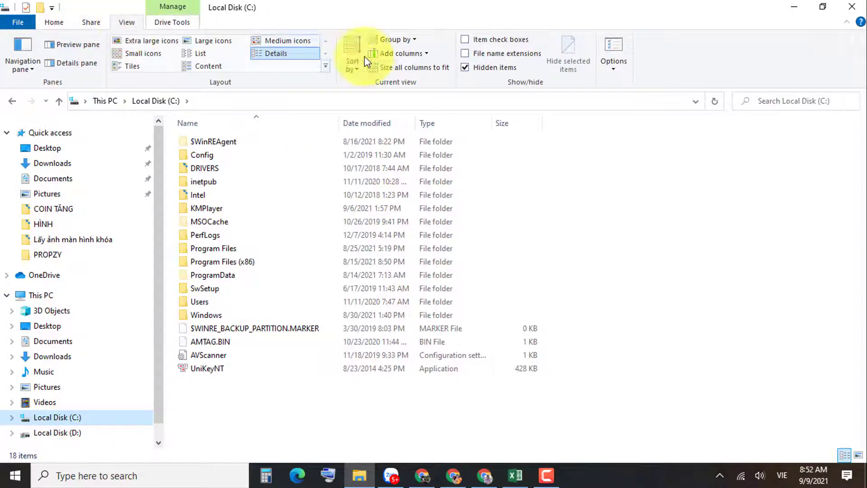
{"action": "left_click", "coordinate": [470, 68]}
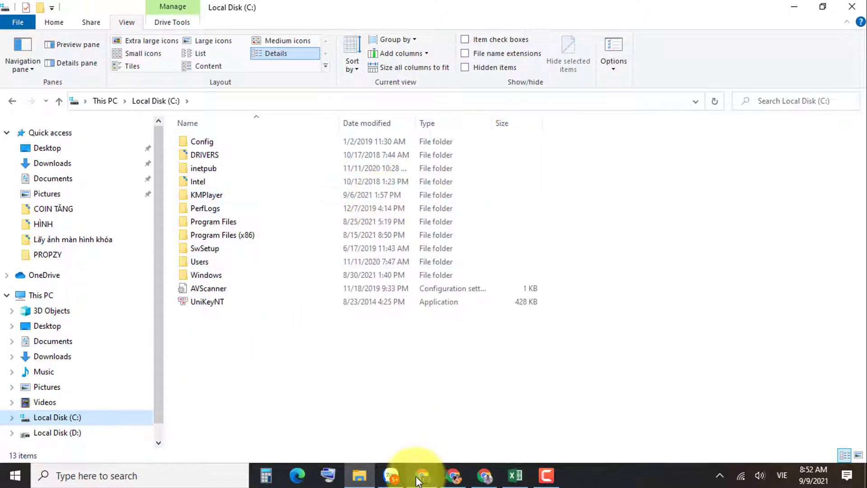
{"action": "left_click", "coordinate": [359, 475]}
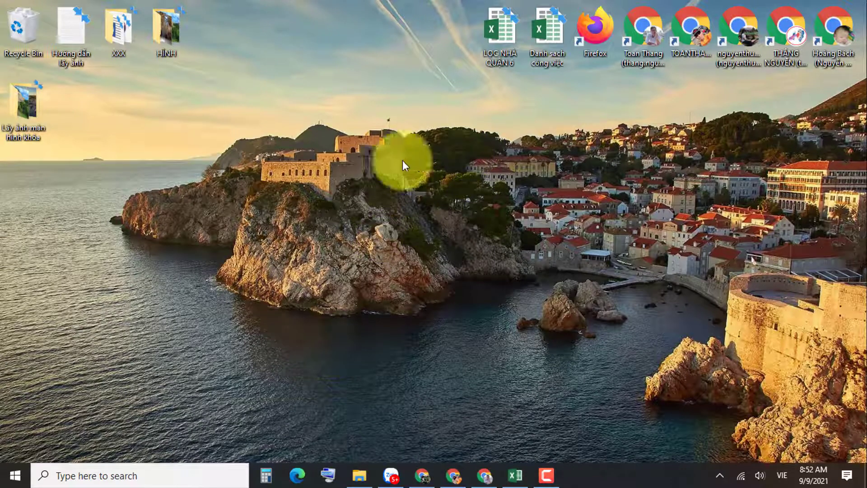
Step: Open the "Lấy ảnh màn hình khóa" folder from the desktop, view picture 1, and close the viewer
{"action": "double_click", "coordinate": [17, 101]}
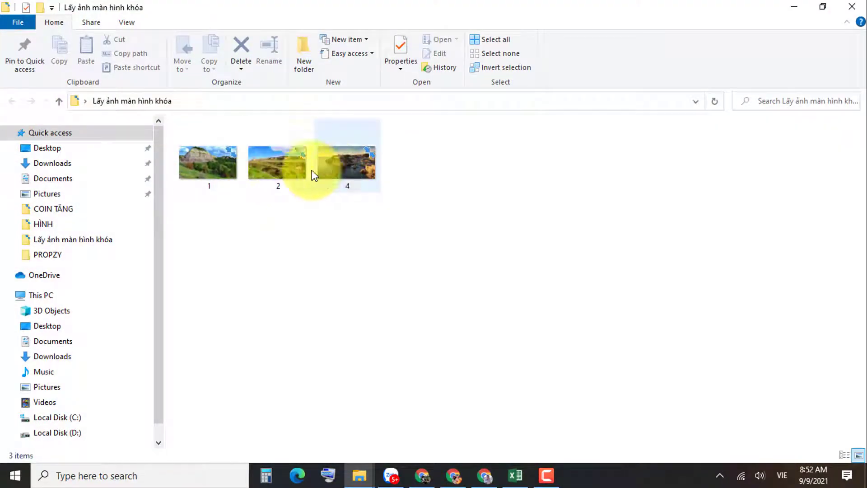
{"action": "left_click", "coordinate": [207, 162]}
{"action": "double_click", "coordinate": [207, 161]}
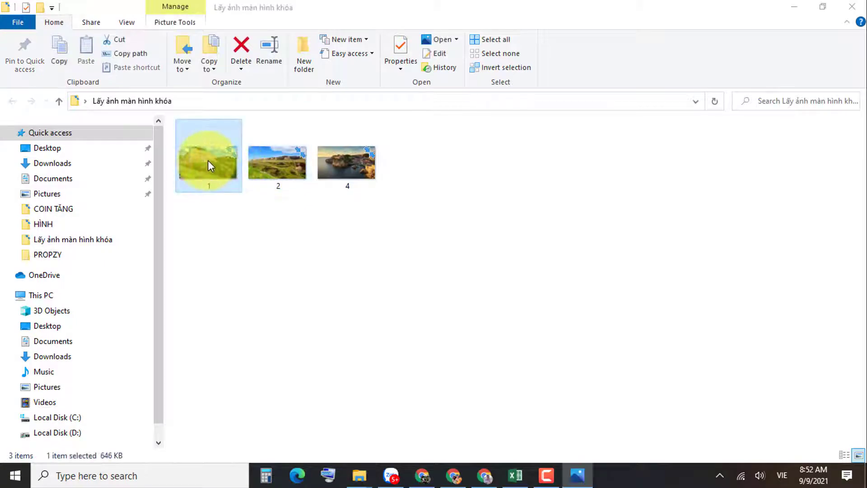
{"action": "left_click", "coordinate": [853, 10]}
Step: Set picture 1 as the desktop background and minimize the folder window to see the desktop
{"action": "right_click", "coordinate": [232, 171]}
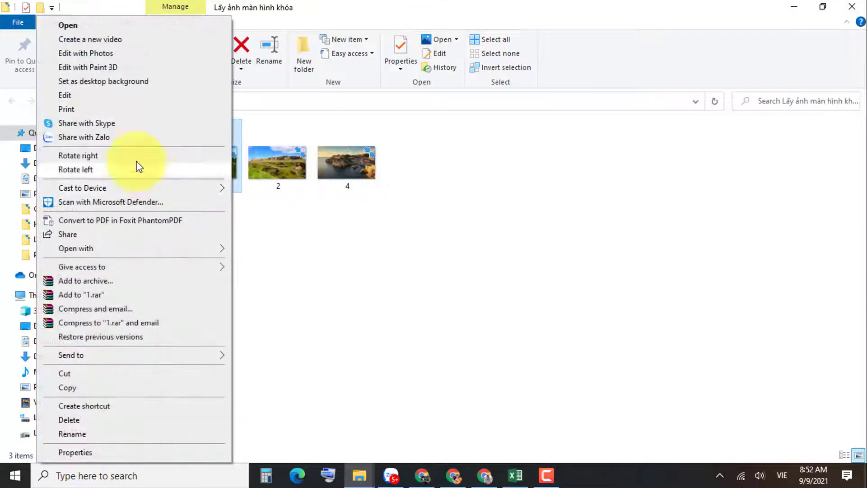
{"action": "left_click", "coordinate": [112, 83]}
{"action": "left_click", "coordinate": [800, 4]}
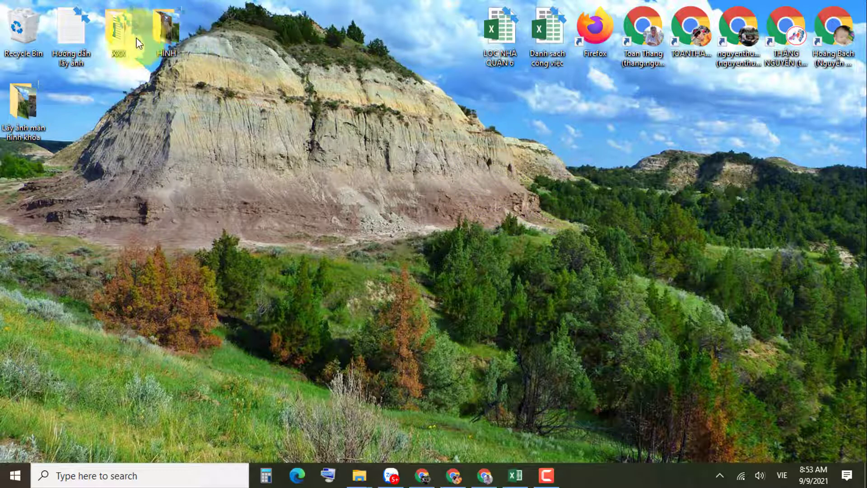
Step: Open the "Hướng dẫn lấy ảnh" text file from the desktop to review the written instructions
{"action": "double_click", "coordinate": [87, 34]}
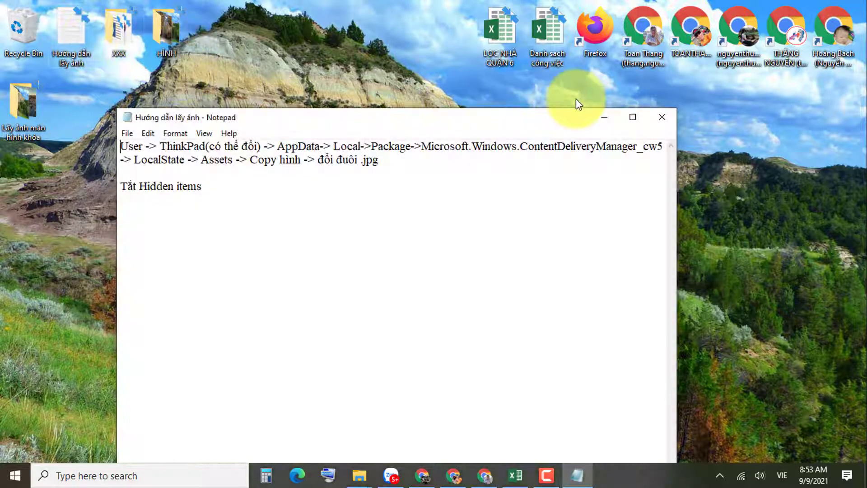
Step: Maximize the instructions file and review the folder path, highlighting the Microsoft.Windows.ContentDeliveryManager folder name
{"action": "left_click", "coordinate": [633, 117]}
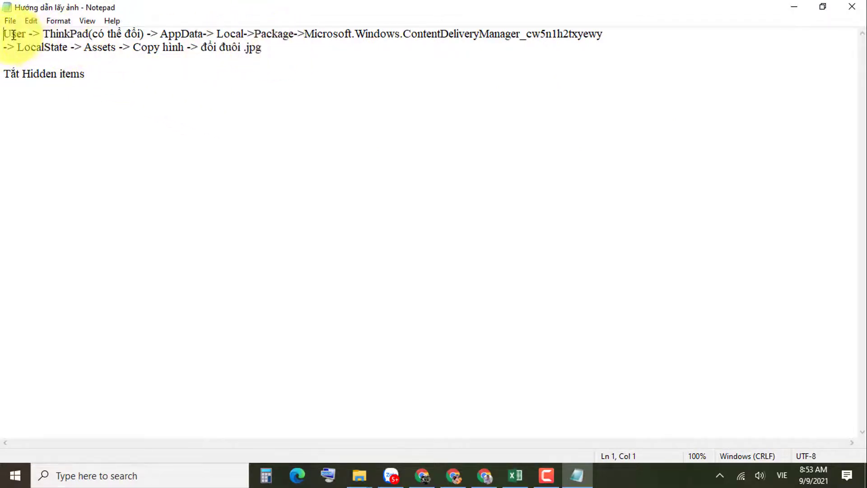
{"action": "left_click_drag", "start_coordinate": [2, 34], "coordinate": [268, 89]}
{"action": "left_click", "coordinate": [268, 89]}
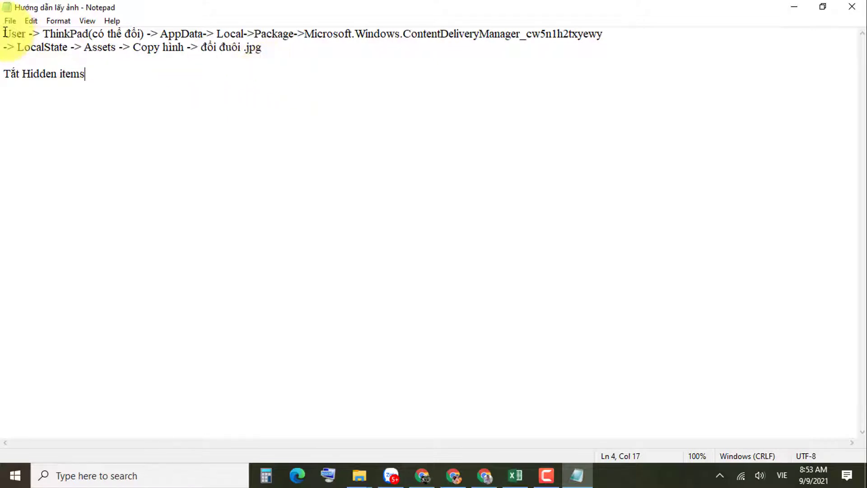
{"action": "left_click_drag", "start_coordinate": [4, 32], "coordinate": [272, 48]}
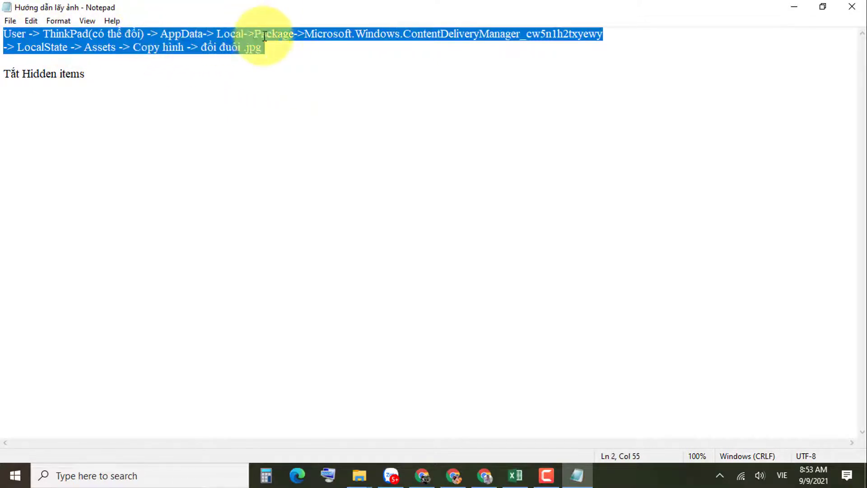
{"action": "left_click", "coordinate": [321, 34]}
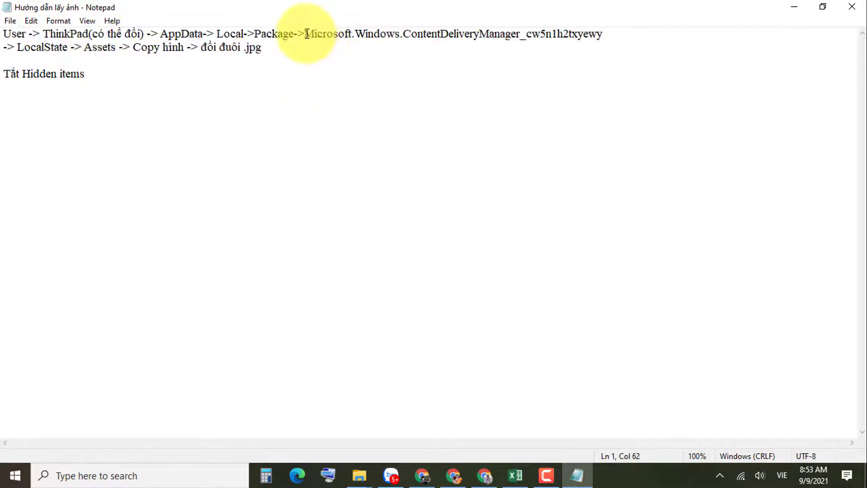
{"action": "left_click_drag", "start_coordinate": [307, 35], "coordinate": [508, 35]}
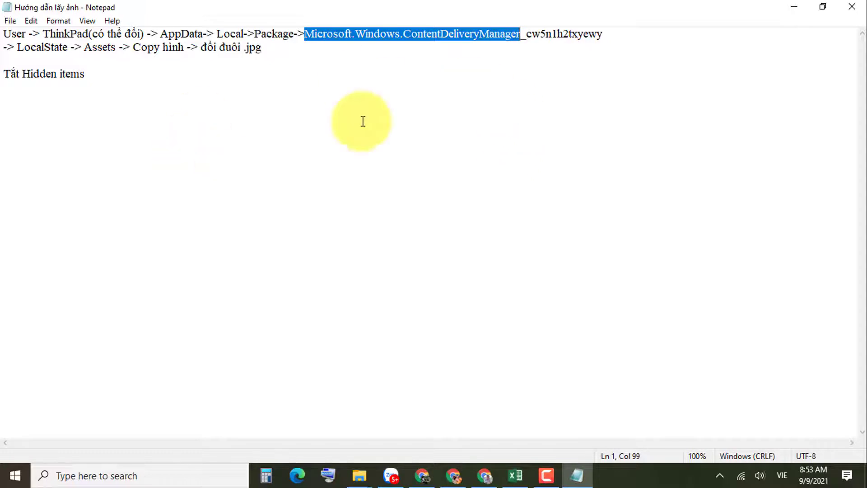
{"action": "key", "text": "Down"}
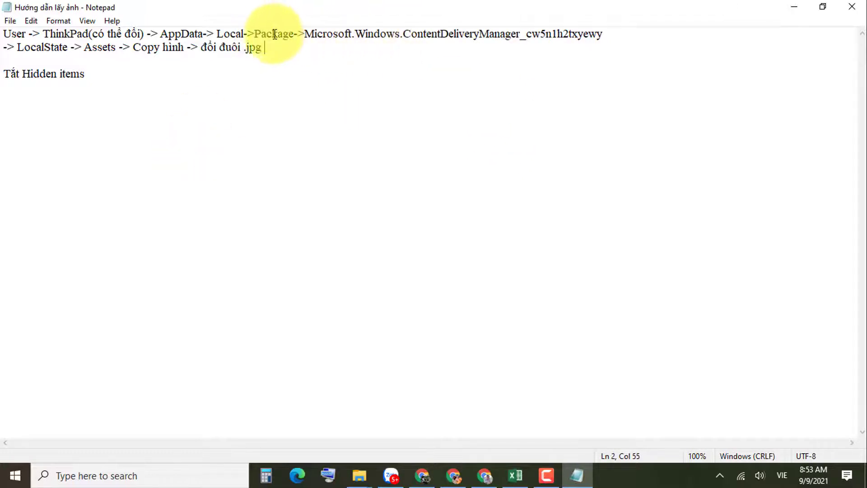
Step: Highlight the changeable ThinkPad folder name and the "Tắt Hidden items" line for review, and close the instructions file
{"action": "left_click", "coordinate": [8, 29], "text": "shift"}
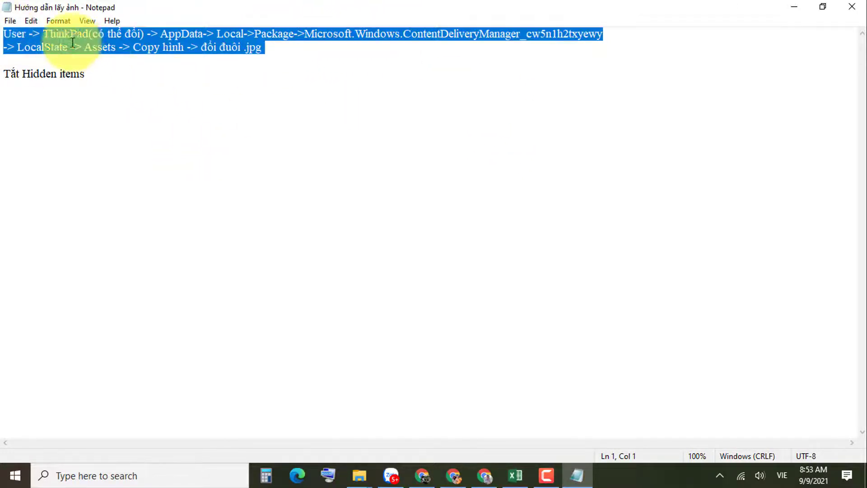
{"action": "left_click", "coordinate": [45, 34]}
{"action": "left_click_drag", "start_coordinate": [54, 33], "coordinate": [144, 34]}
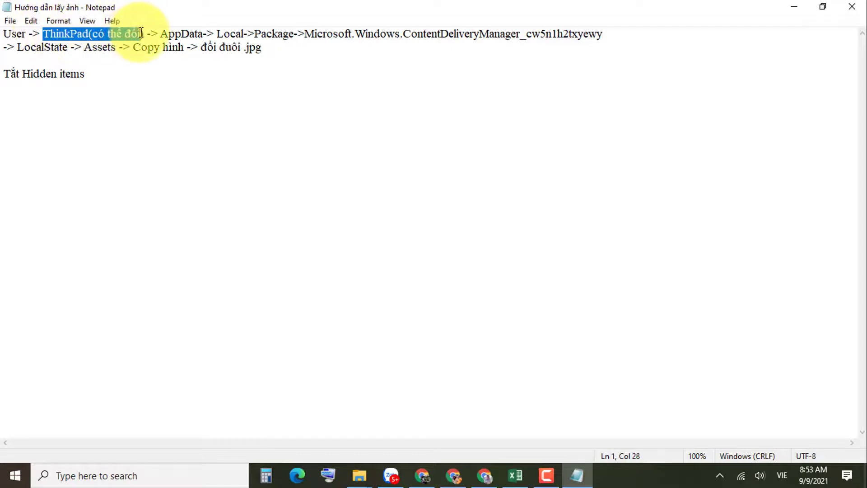
{"action": "left_click", "coordinate": [198, 66]}
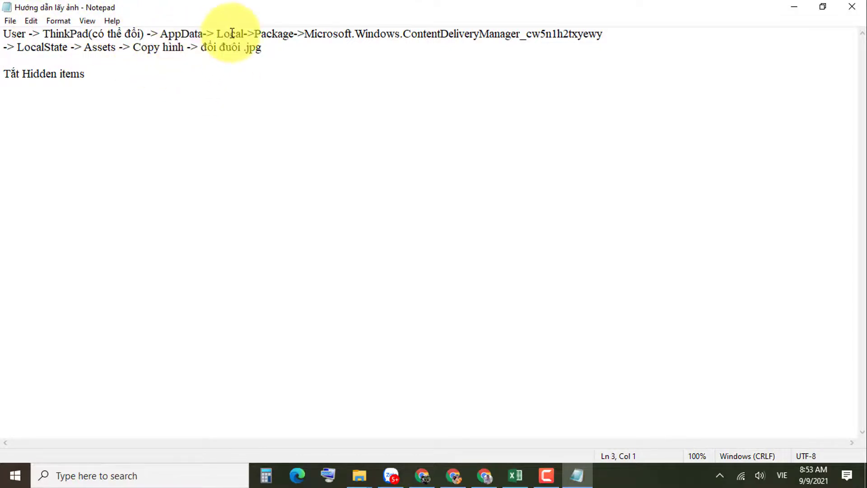
{"action": "left_click_drag", "start_coordinate": [86, 76], "coordinate": [3, 75]}
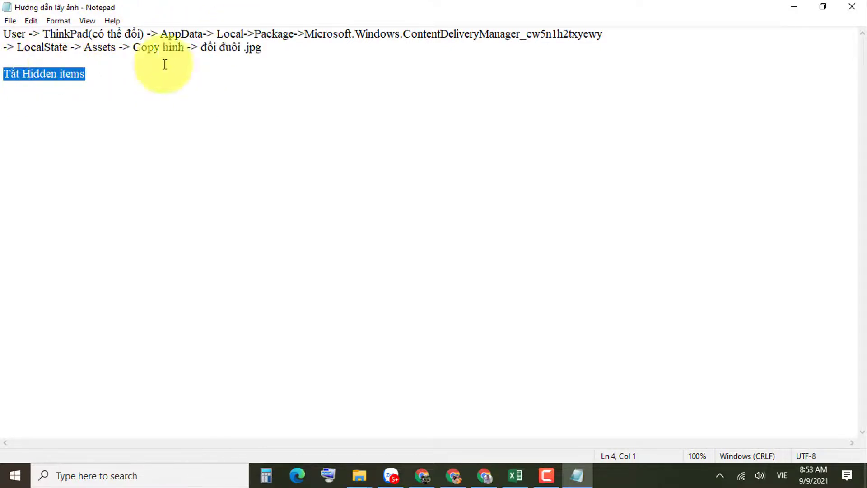
{"action": "left_click", "coordinate": [853, 6]}
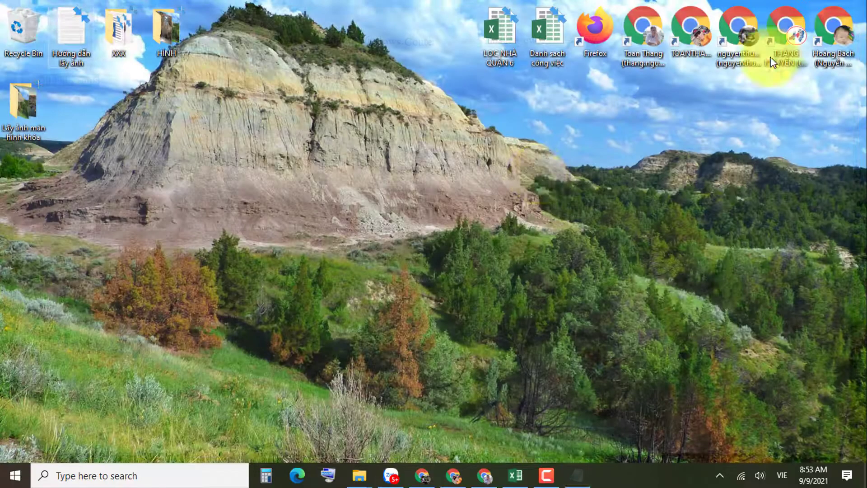